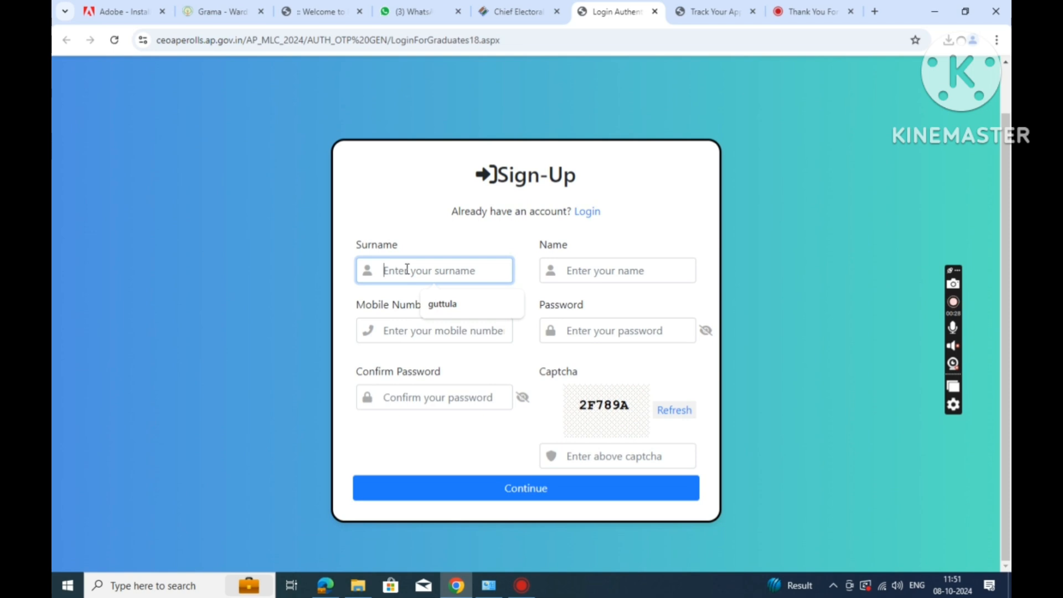
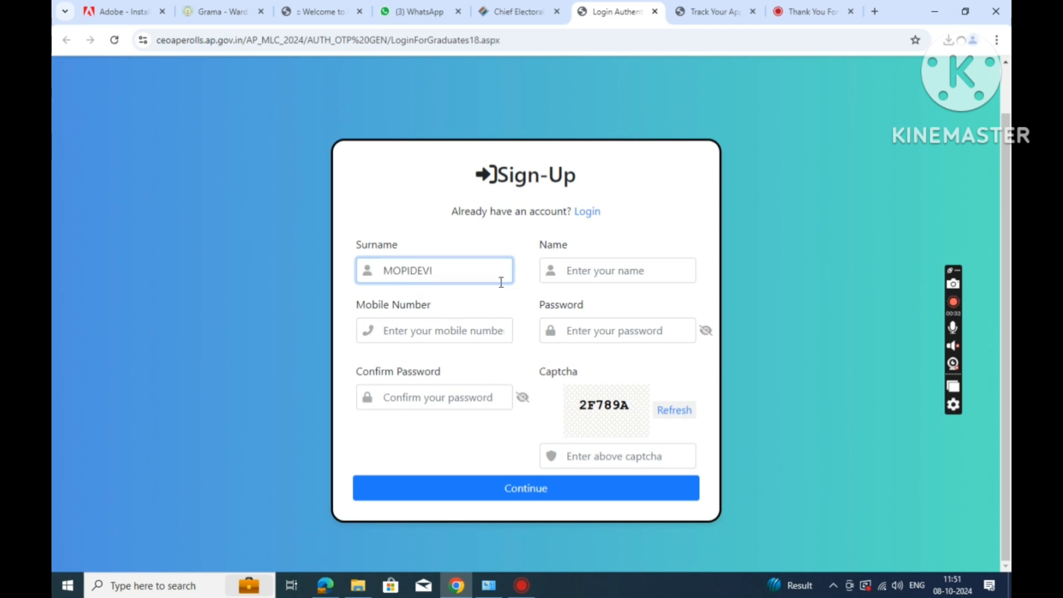
# Step: Enter the applicant's surname, first name and mobile number on the Sign-Up form
pyautogui.click(607, 271)
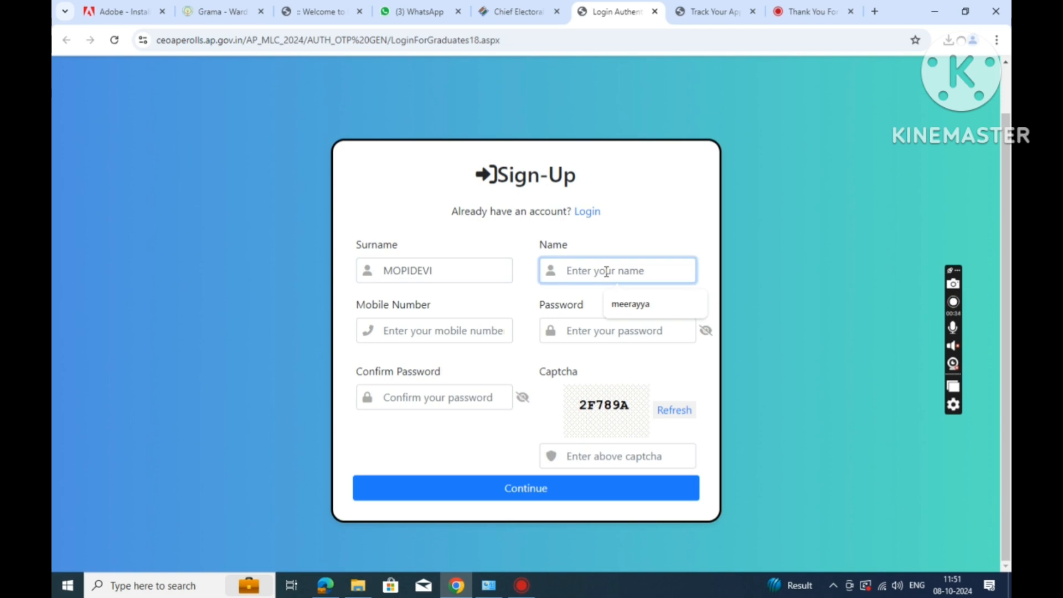
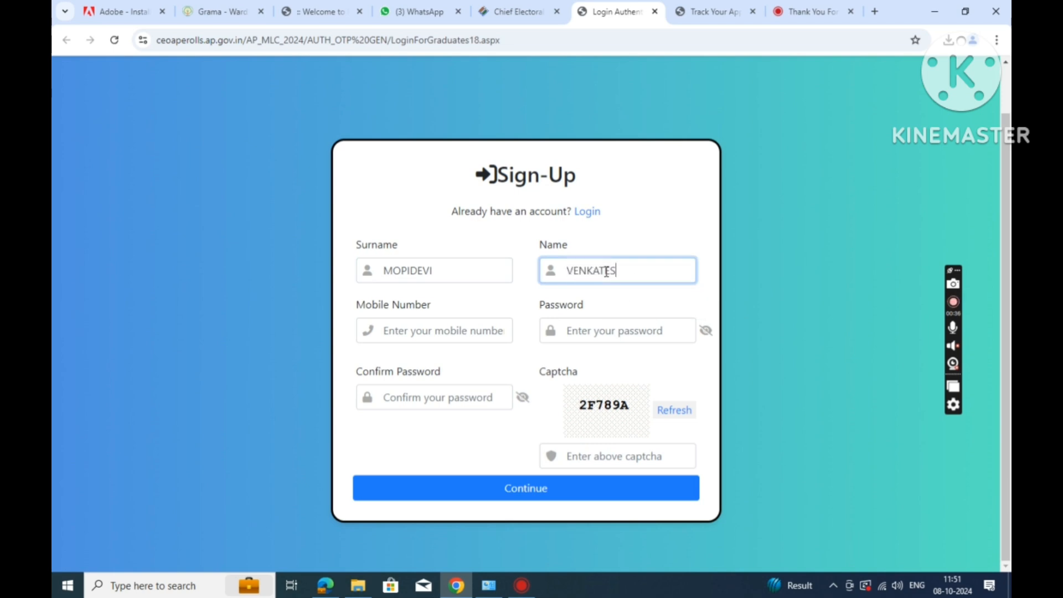
pyautogui.click(457, 338)
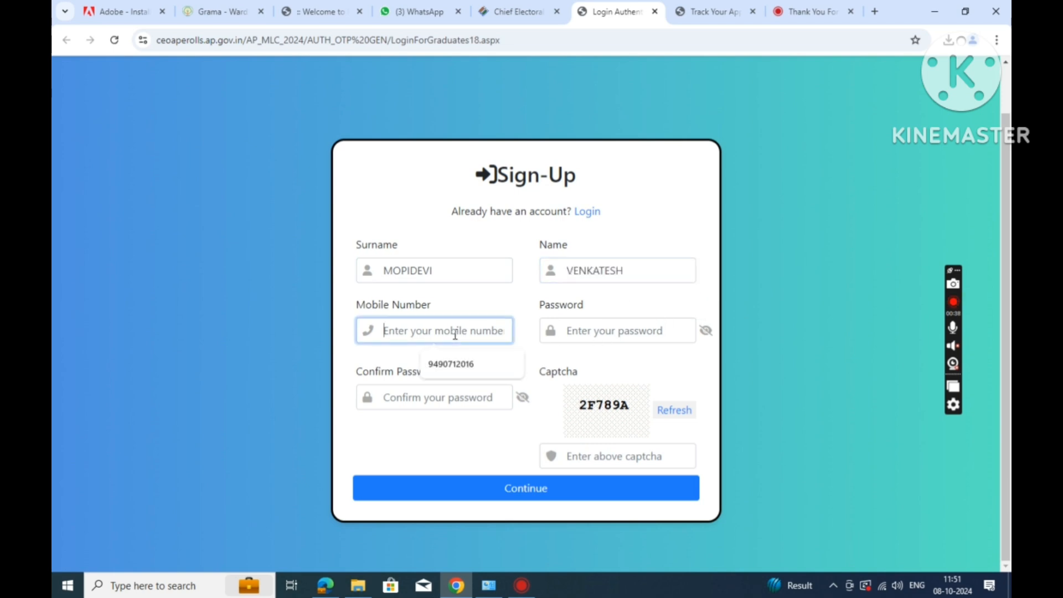
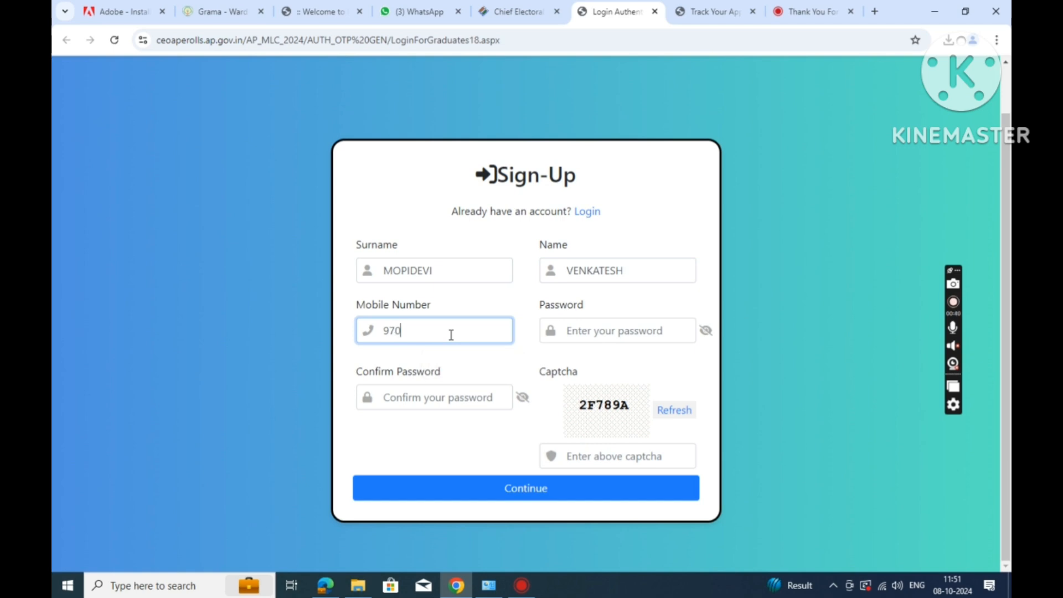
# Step: Dismiss the browser's saved-password suggestion on the Password field
pyautogui.click(567, 327)
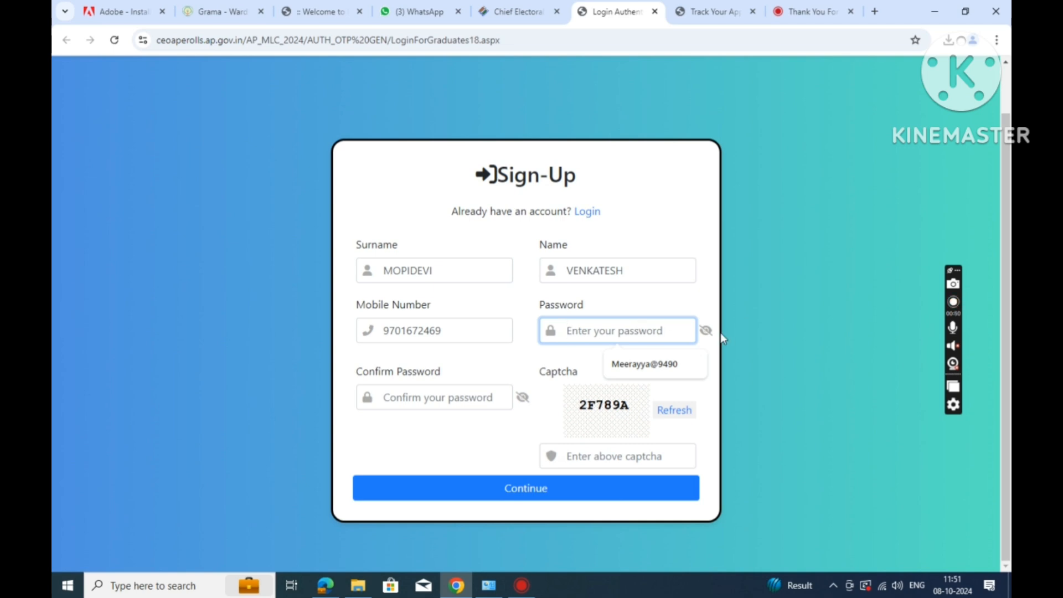
pyautogui.click(704, 331)
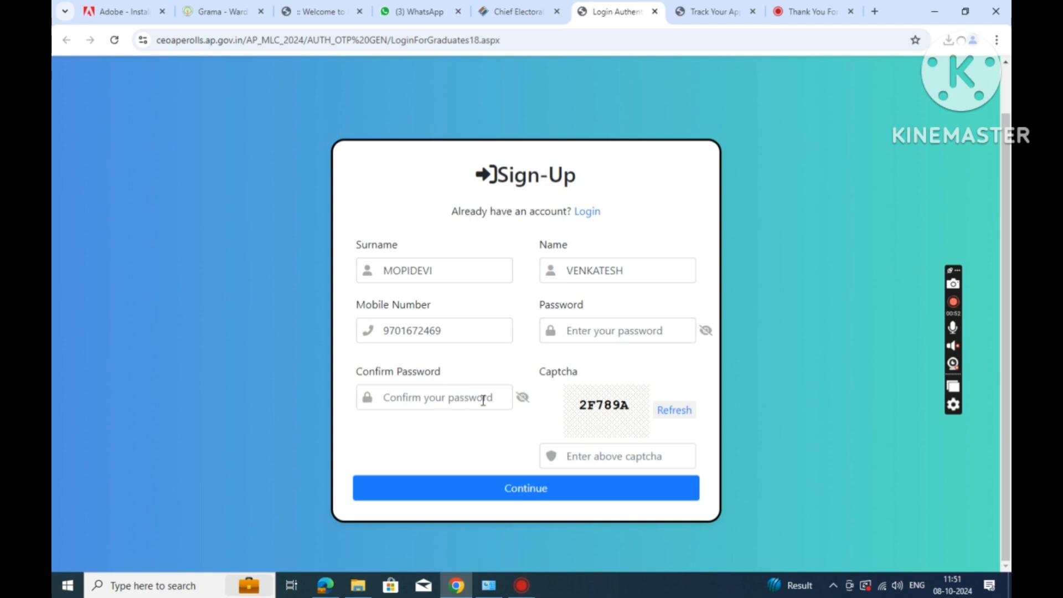
pyautogui.click(657, 326)
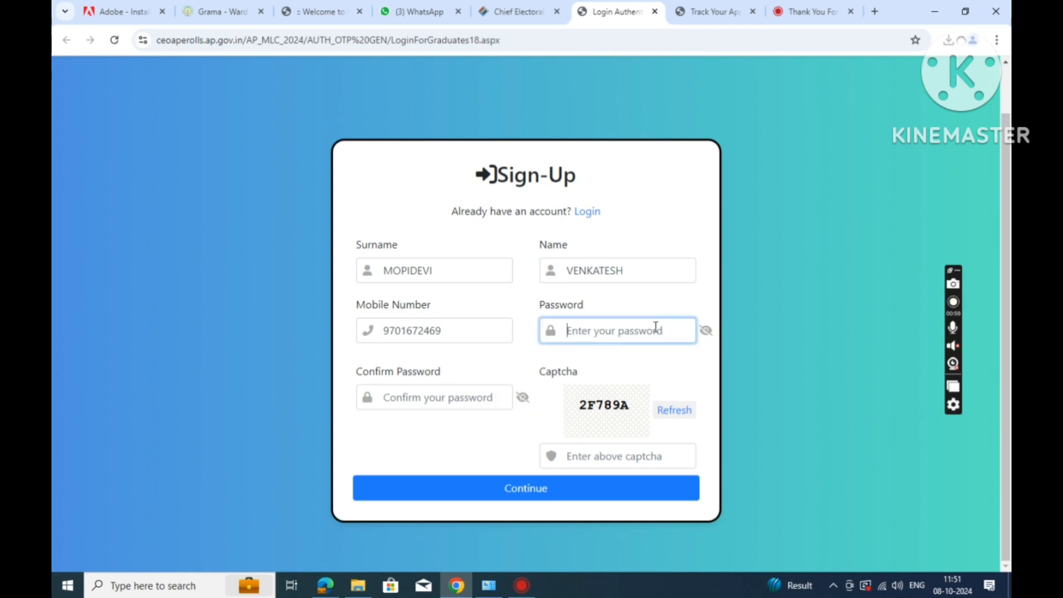
# Step: Enter the account password in both password fields and type the displayed captcha code
pyautogui.write('••••')
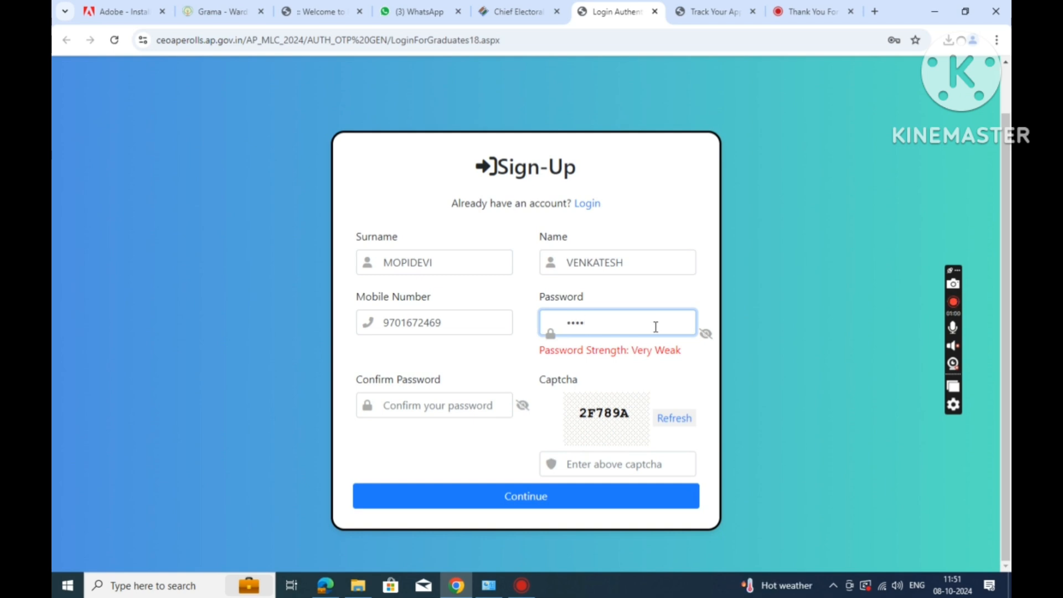
pyautogui.write('•••••••')
pyautogui.click(403, 404)
pyautogui.write('••••')
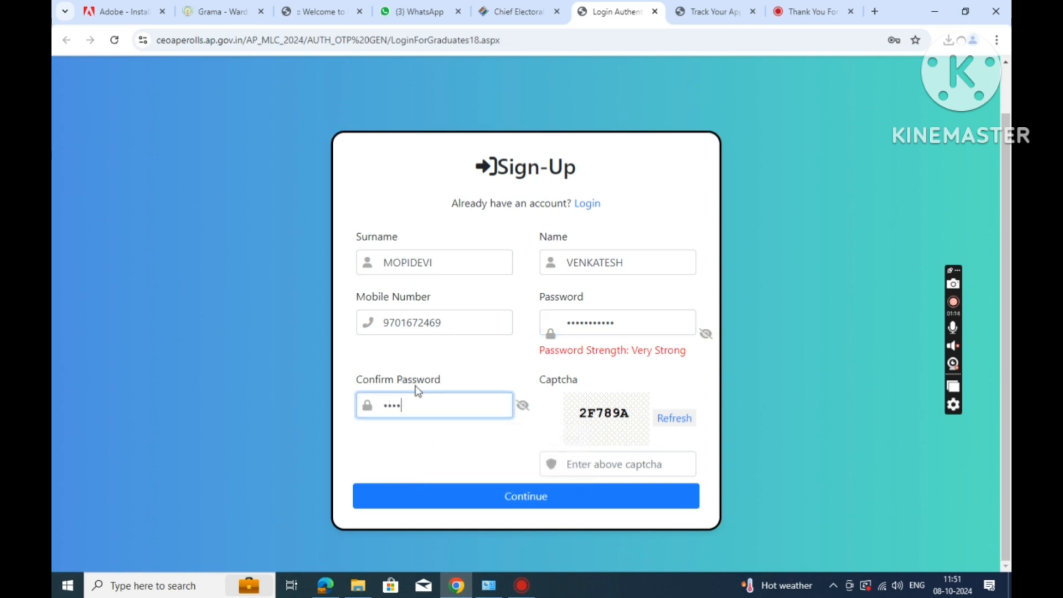
pyautogui.write('••••••••')
pyautogui.click(609, 463)
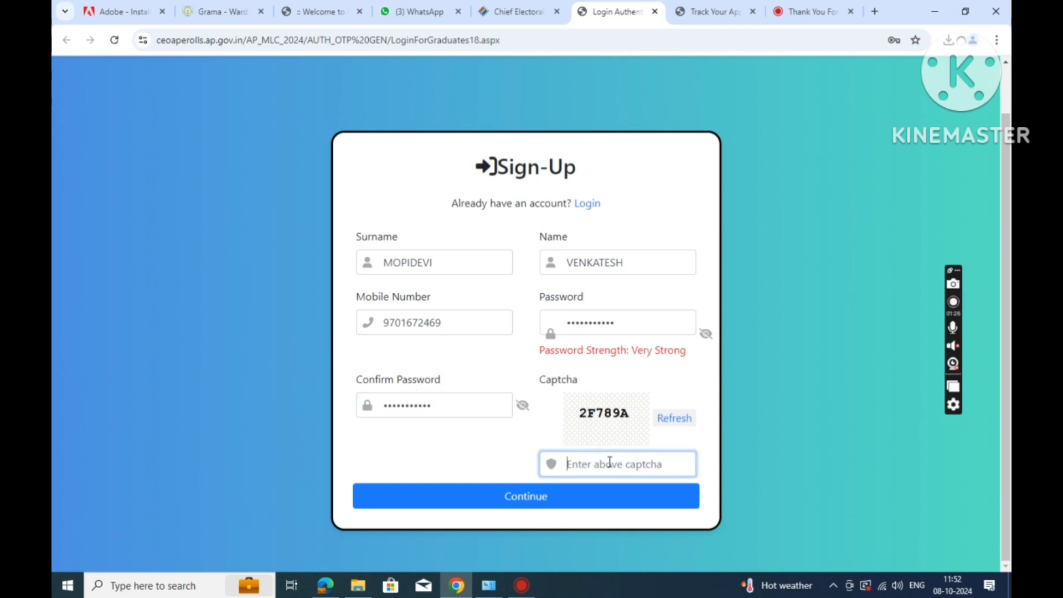
pyautogui.write('2F')
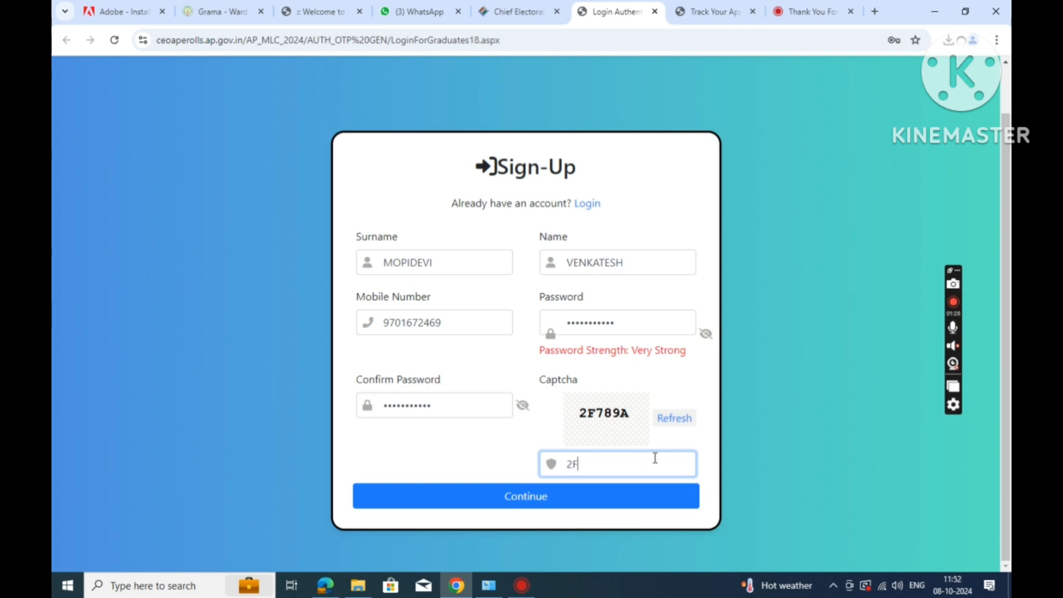
pyautogui.write('789A')
# Step: Request the OTP, decline Chrome's password saving, submit the received OTP and acknowledge sign-up success
pyautogui.click(527, 497)
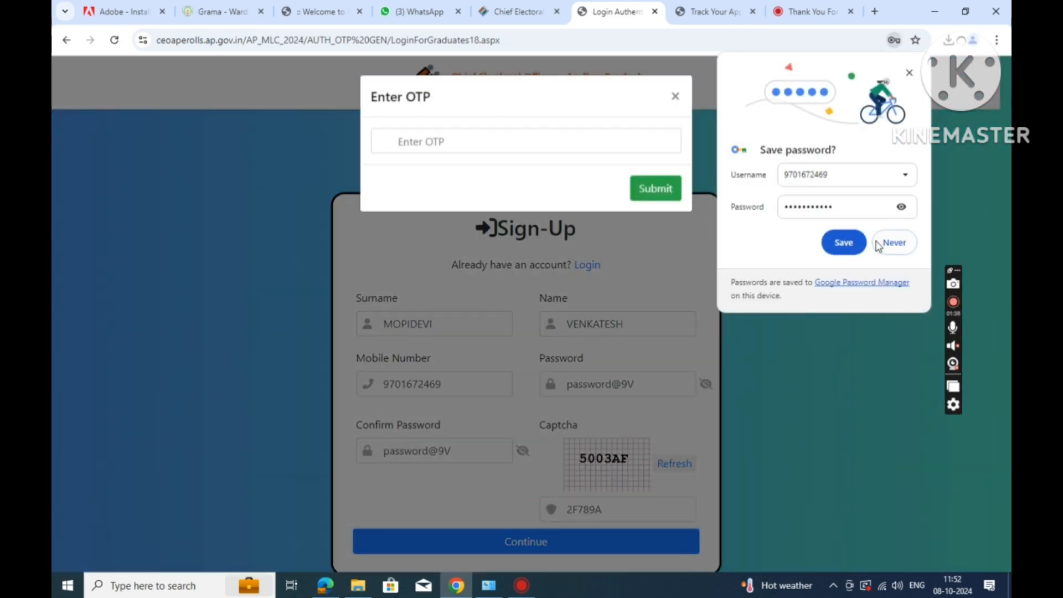
pyautogui.click(910, 74)
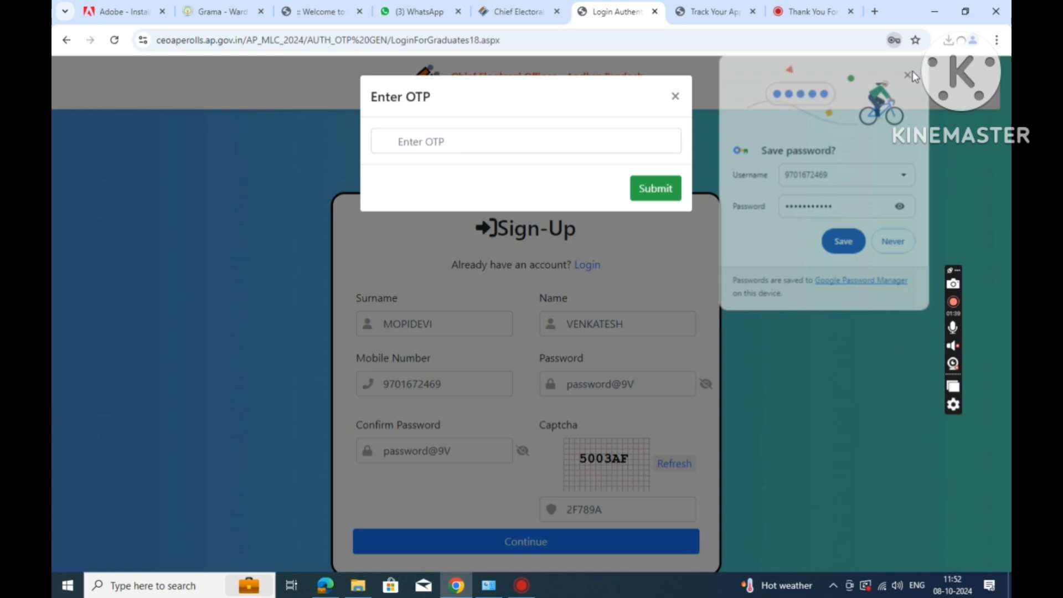
pyautogui.click(513, 146)
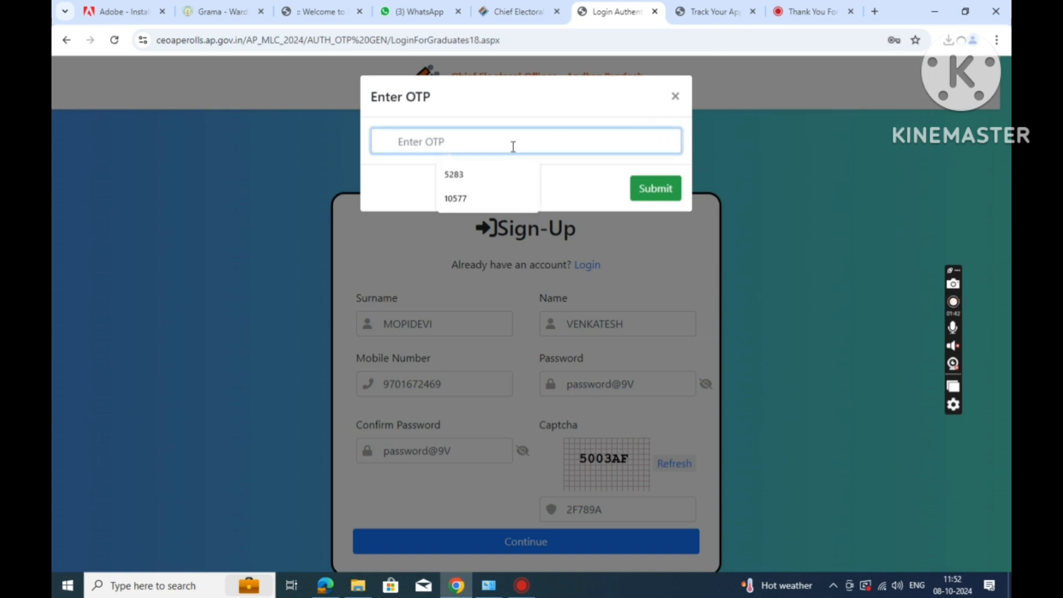
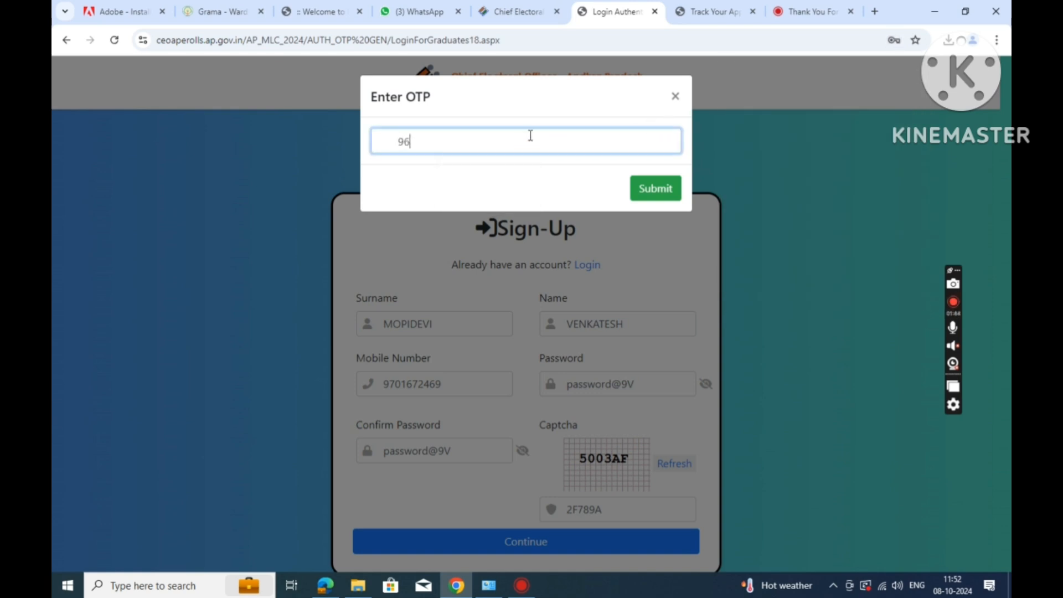
pyautogui.click(656, 191)
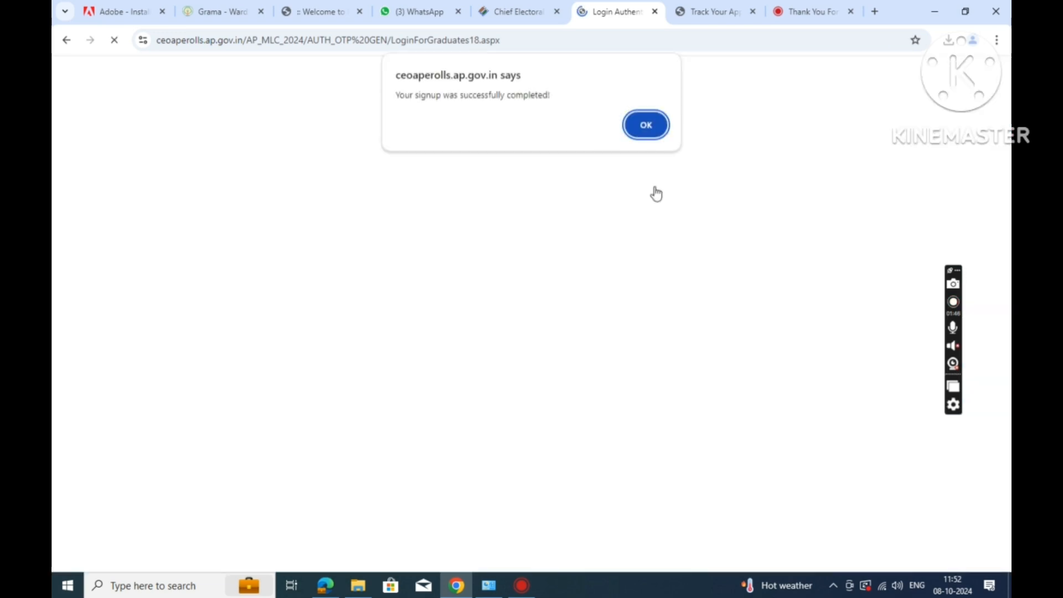
pyautogui.click(646, 125)
pyautogui.click(515, 330)
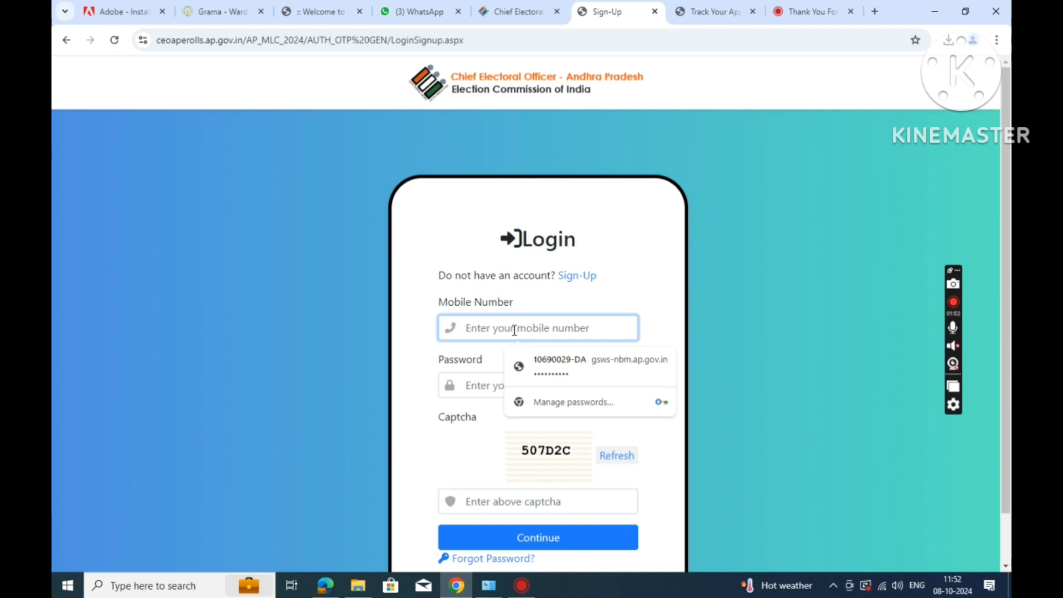
# Step: Log in with the registered mobile number, password and captcha, then acknowledge the success alert
pyautogui.write('970')
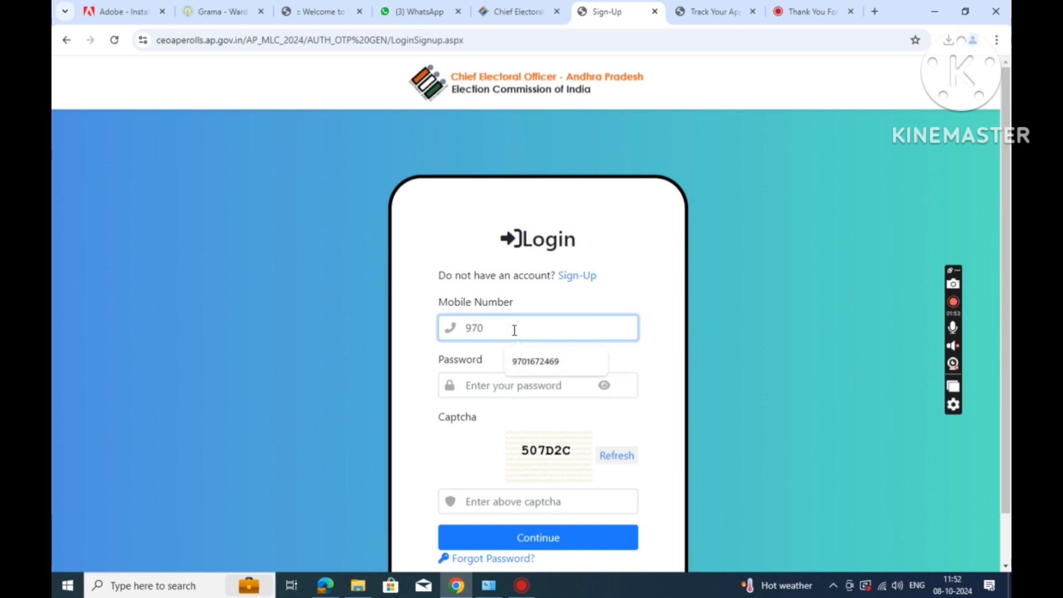
pyautogui.click(536, 361)
pyautogui.click(509, 386)
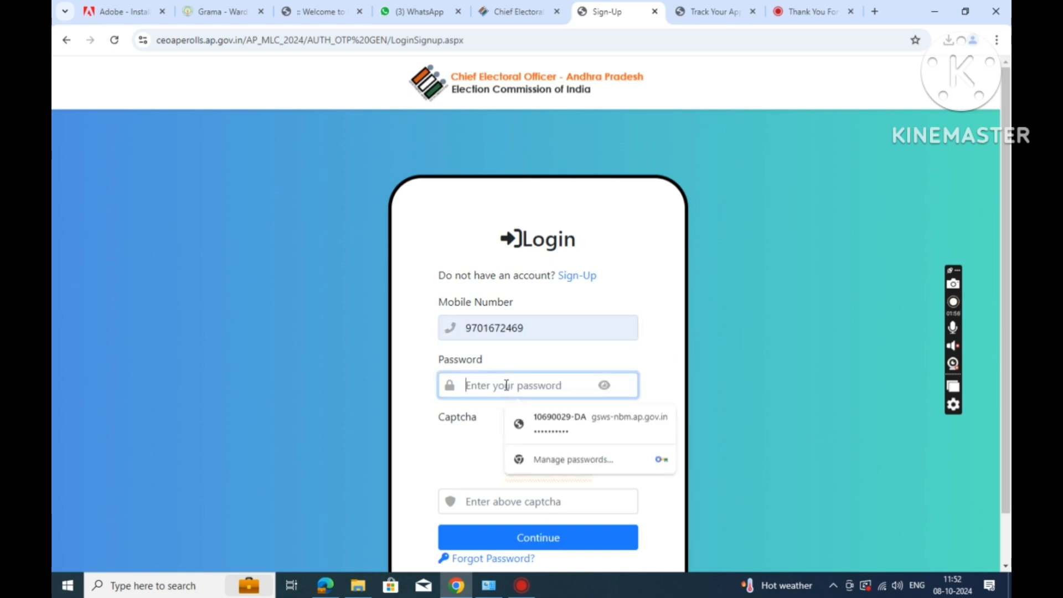
pyautogui.write('•')
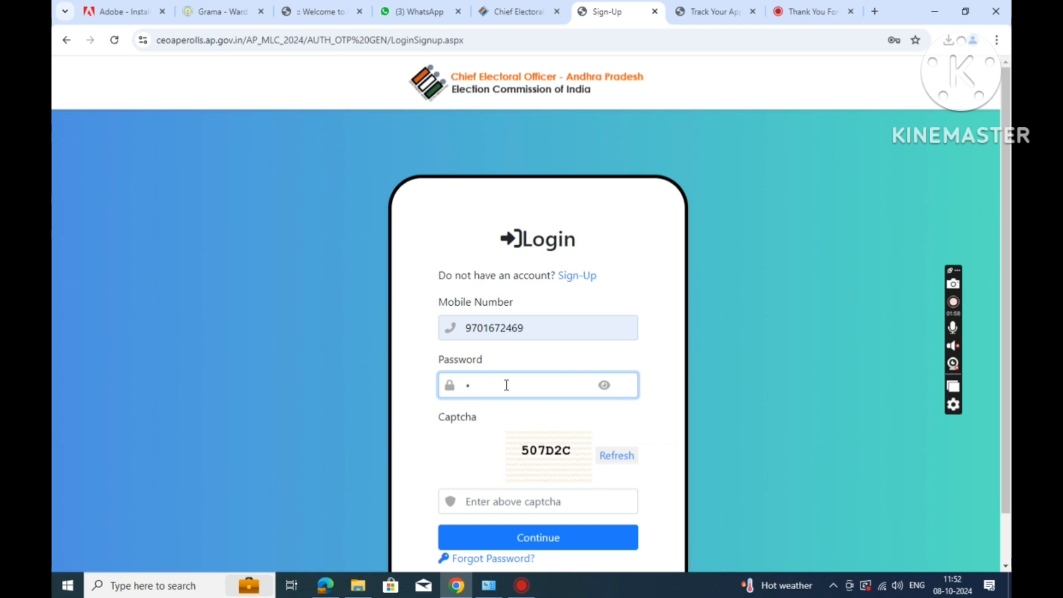
pyautogui.write('••••••••')
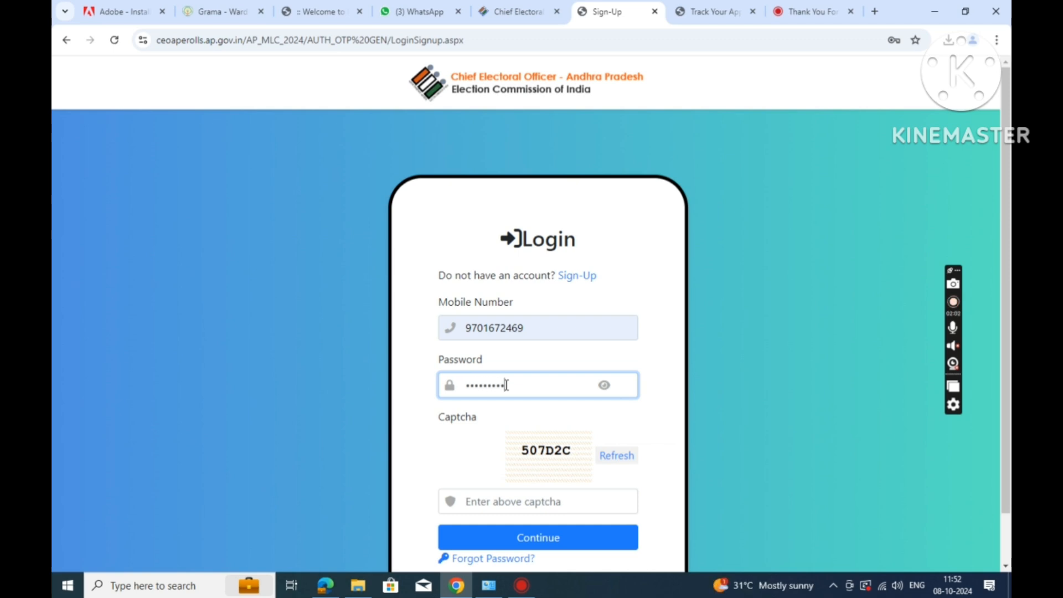
pyautogui.write('••')
pyautogui.click(526, 501)
pyautogui.write('507')
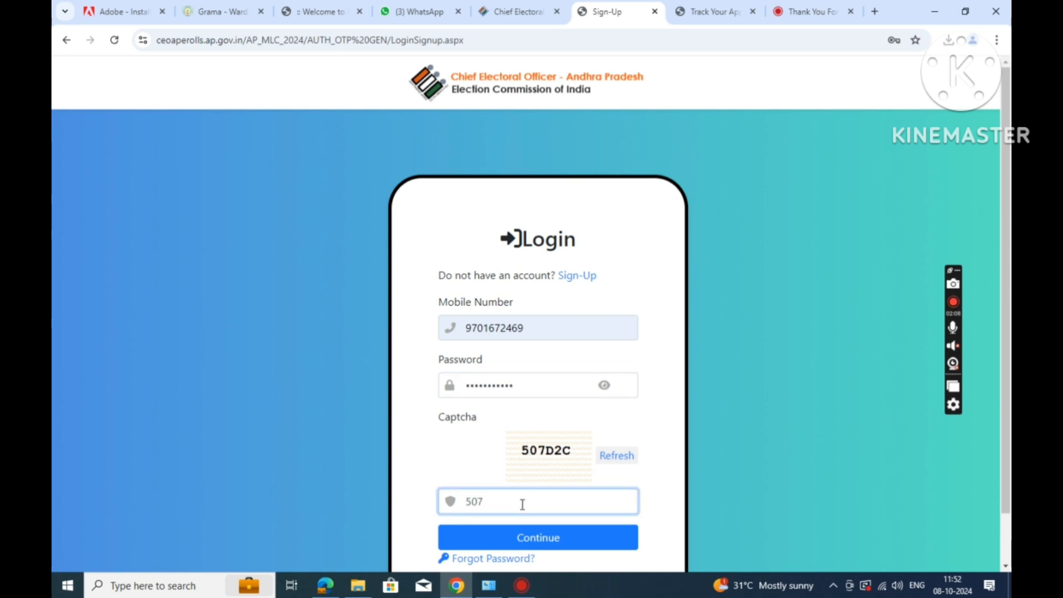
pyautogui.write('D2C')
pyautogui.click(562, 545)
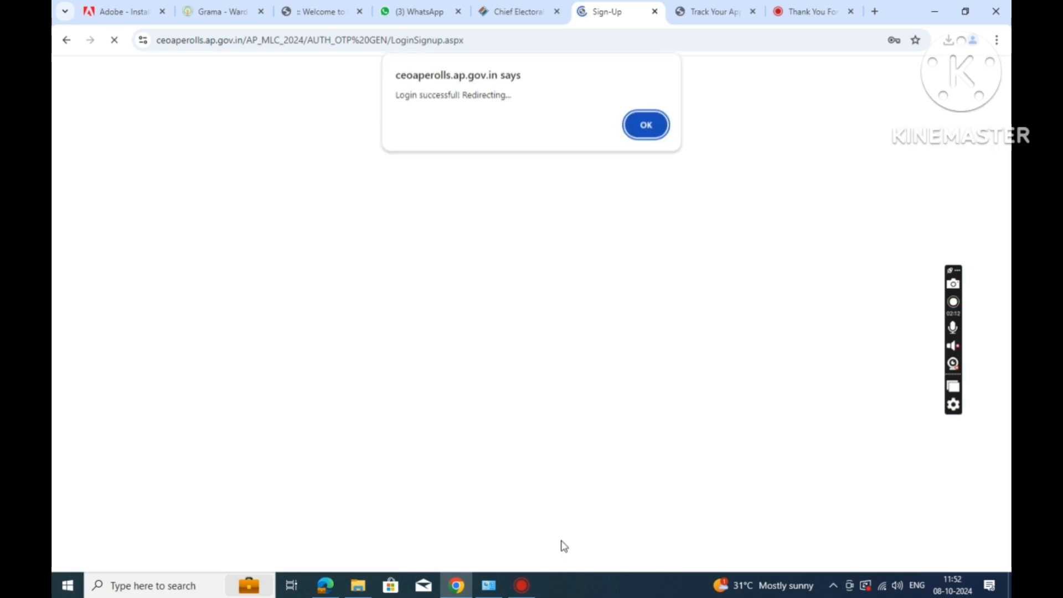
pyautogui.click(649, 133)
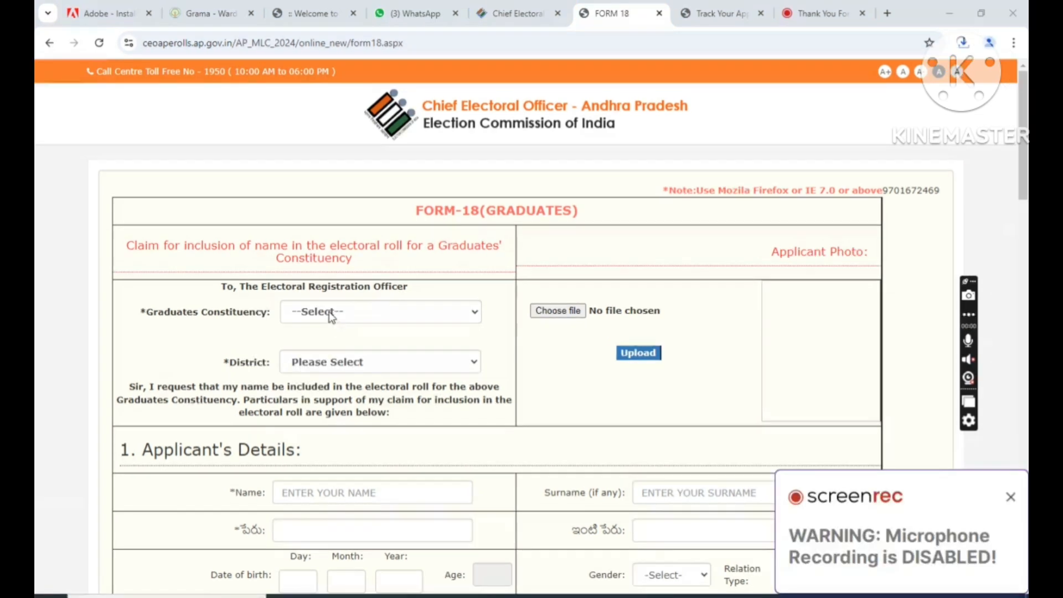
# Step: Select Krishna,Guntur as the graduates' constituency and Eluru as the district
pyautogui.click(329, 312)
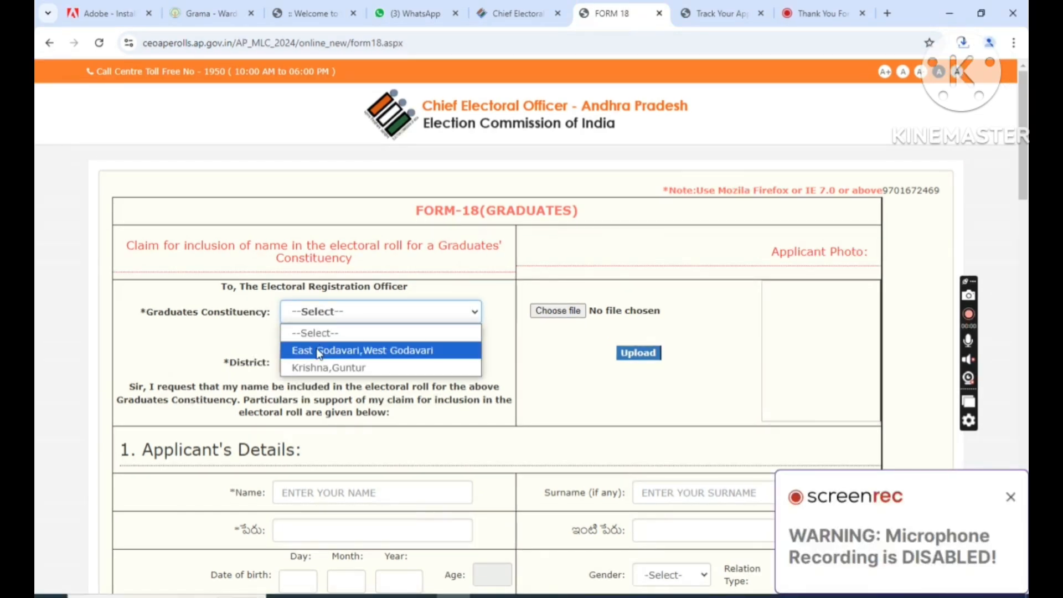
pyautogui.click(320, 368)
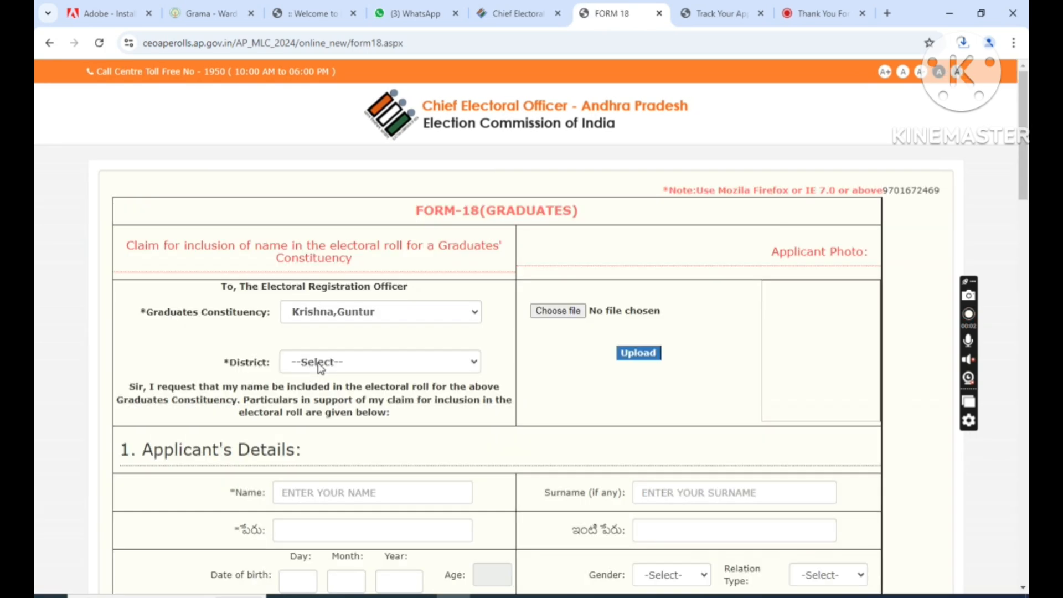
pyautogui.click(320, 368)
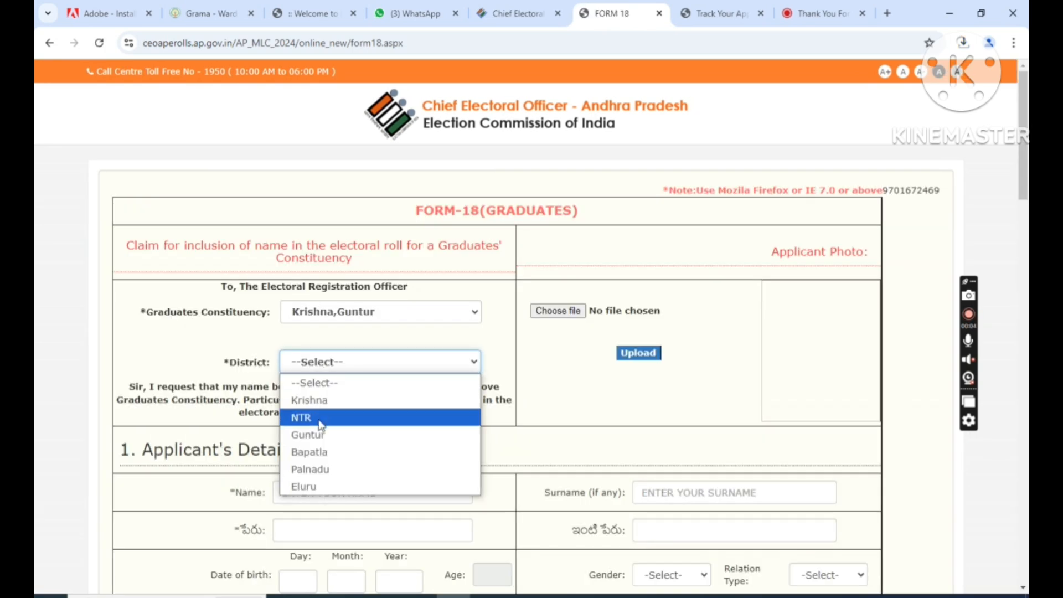
pyautogui.click(308, 485)
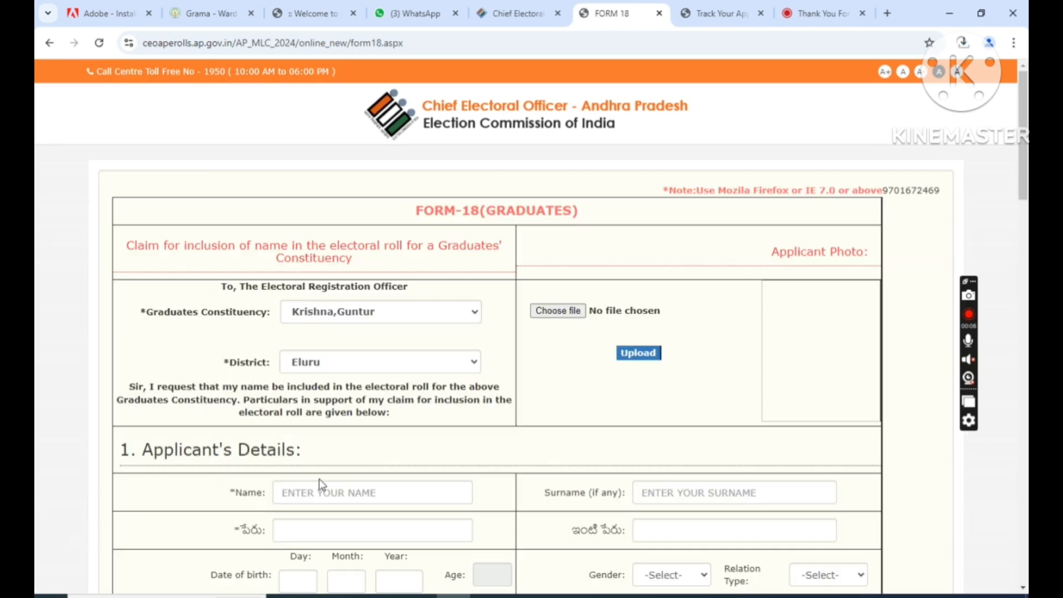
# Step: Upload the applicant's photo from the Downloads folder
pyautogui.click(576, 320)
pyautogui.click(204, 141)
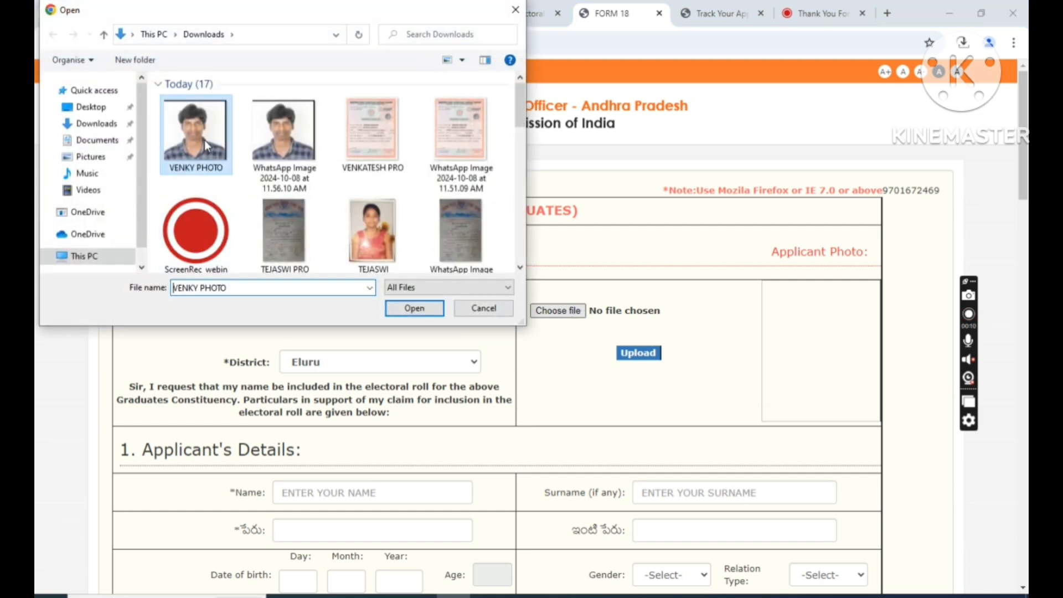
pyautogui.click(432, 309)
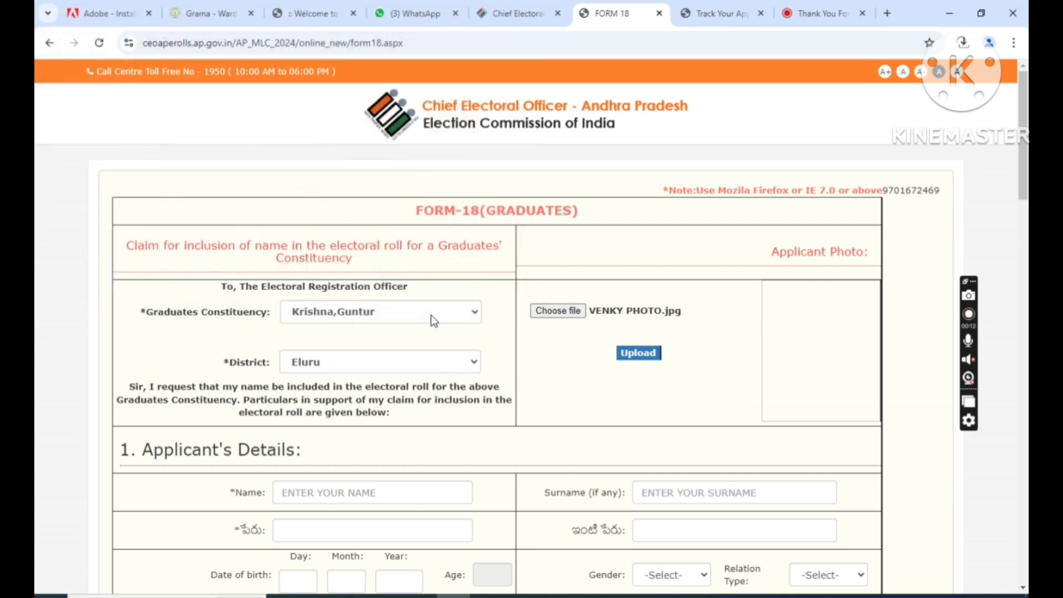
pyautogui.click(639, 353)
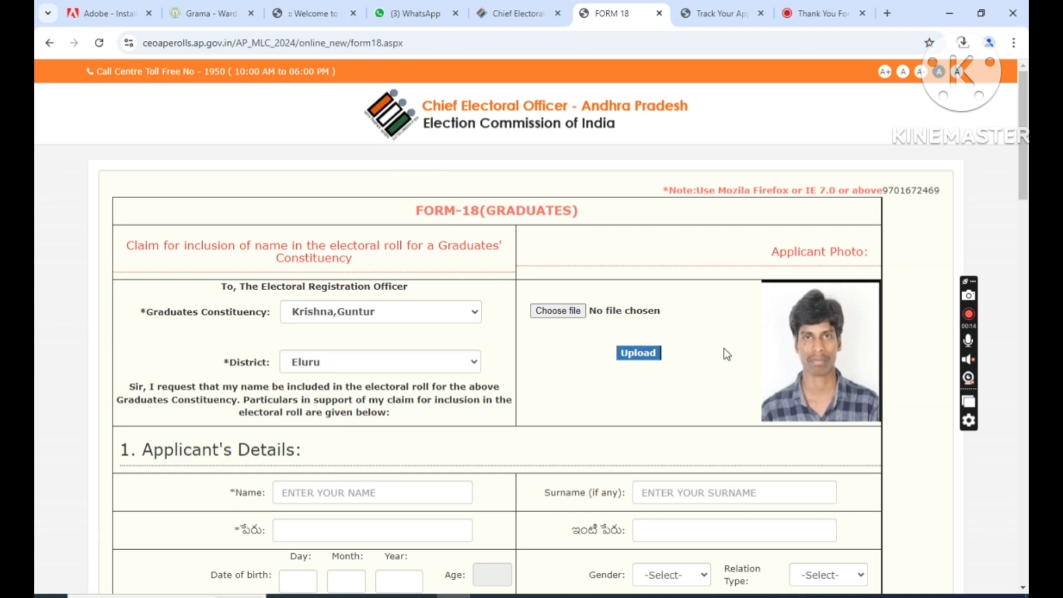
pyautogui.scroll(-2, 725, 353)
pyautogui.scroll(-2, 724, 350)
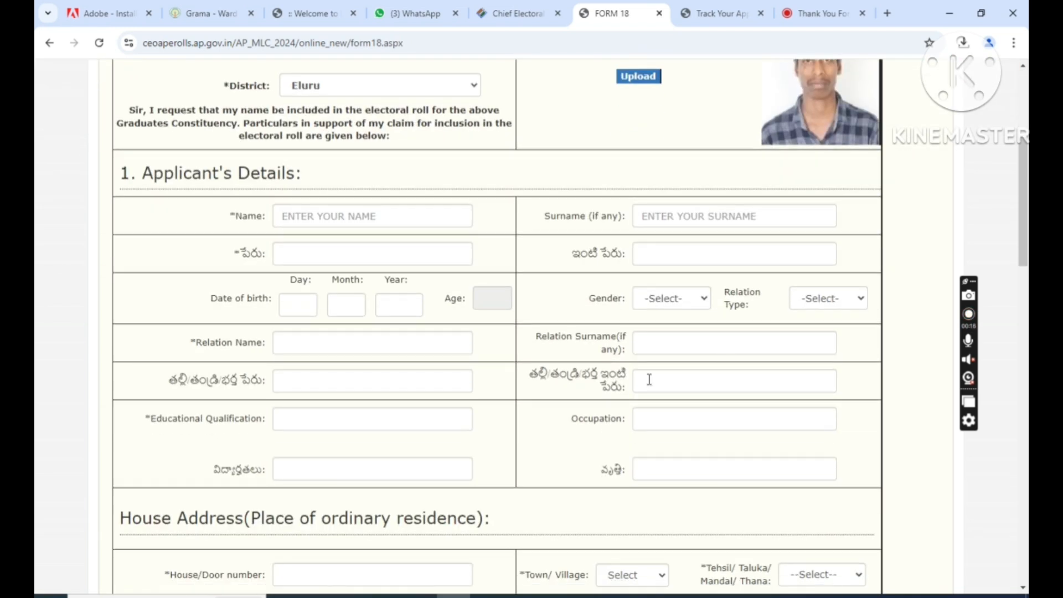
# Step: Enter the applicant's first name and surname in English and in the Telugu fields
pyautogui.click(361, 215)
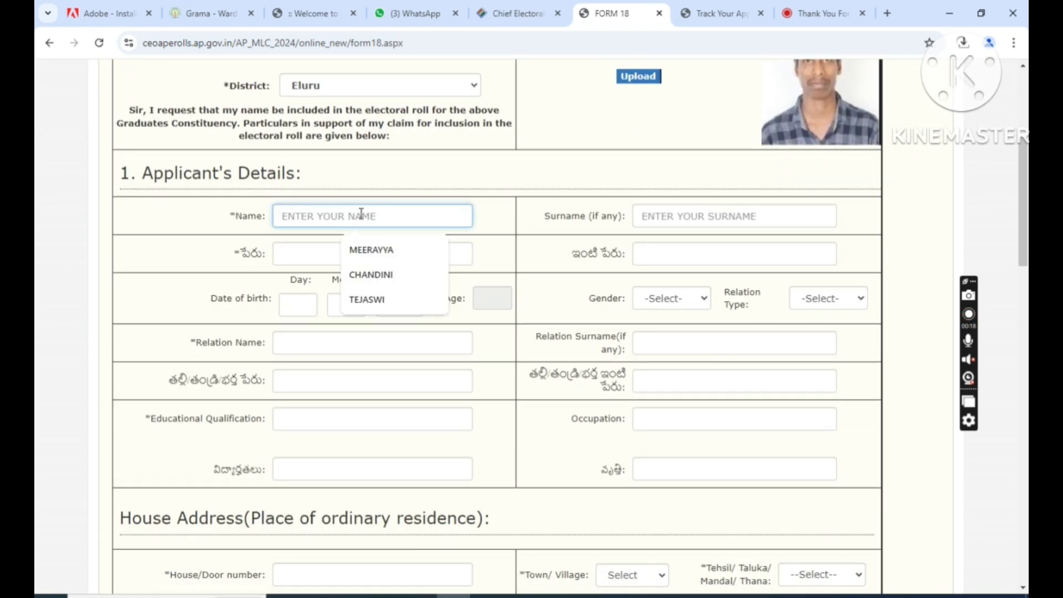
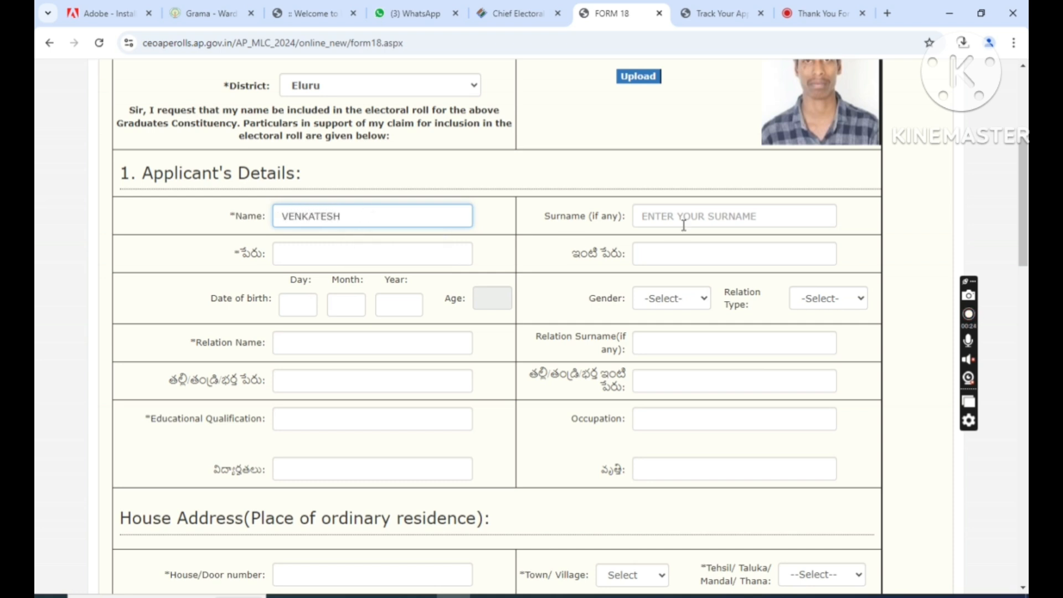
pyautogui.click(689, 220)
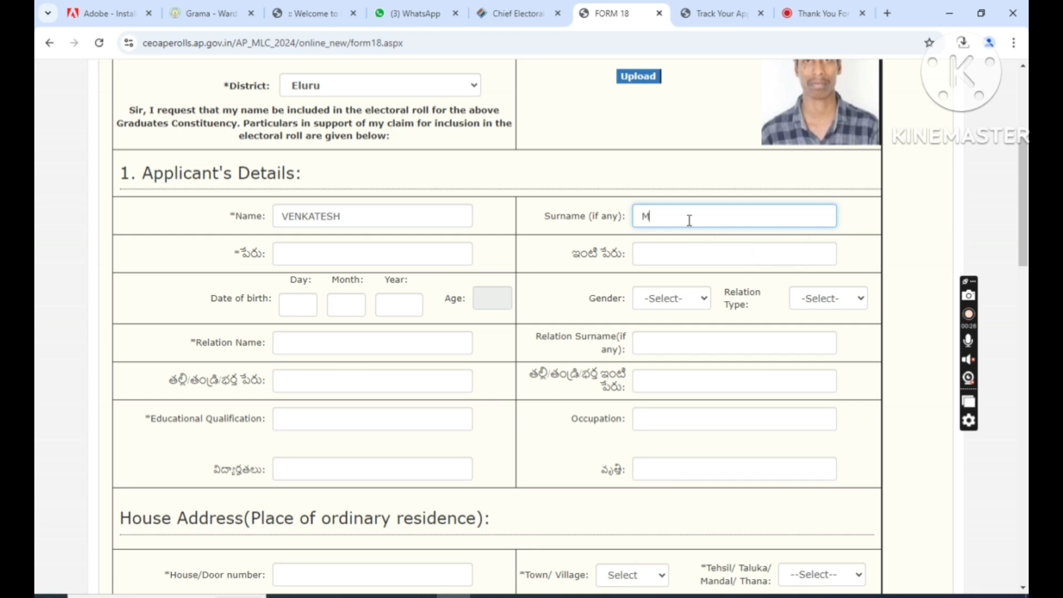
pyautogui.click(324, 258)
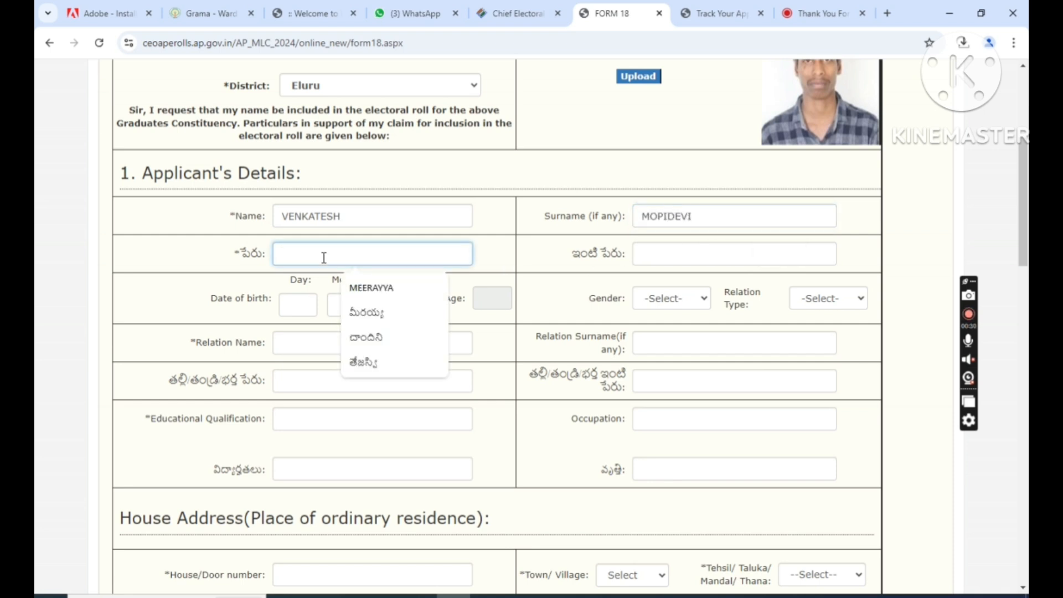
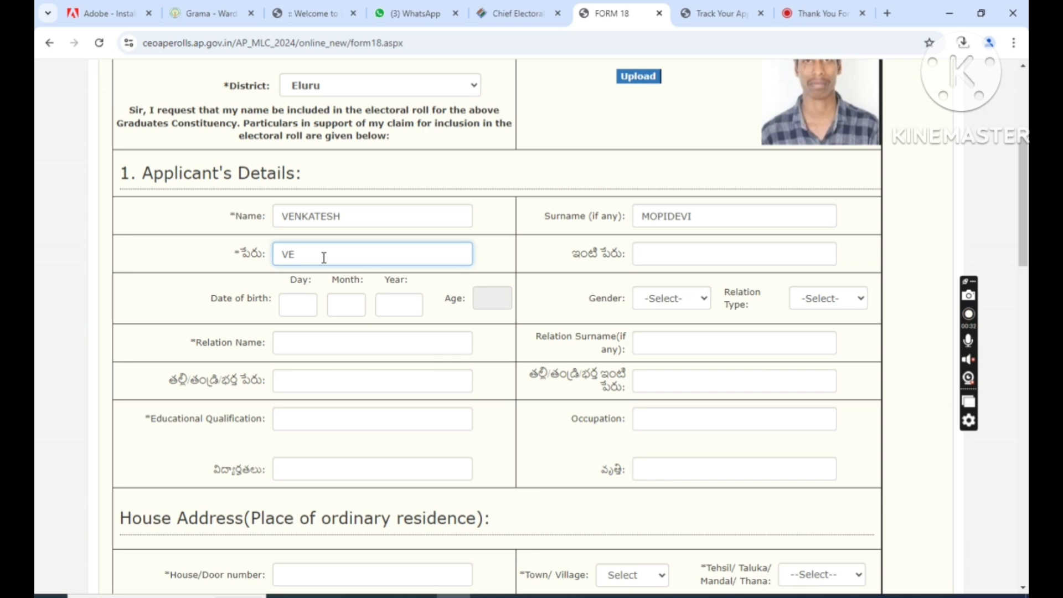
pyautogui.click(695, 259)
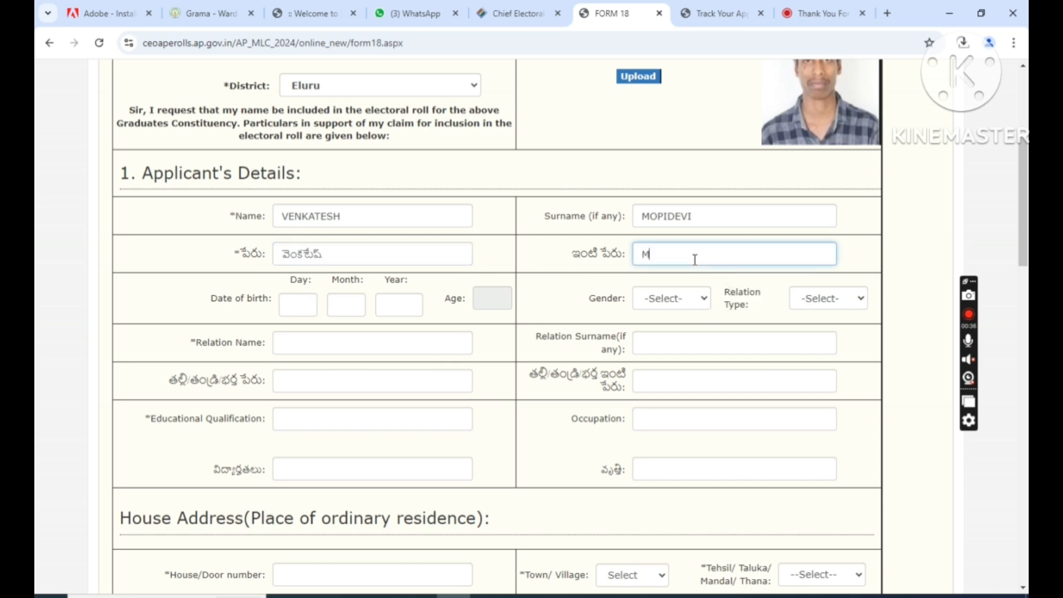
pyautogui.click(304, 310)
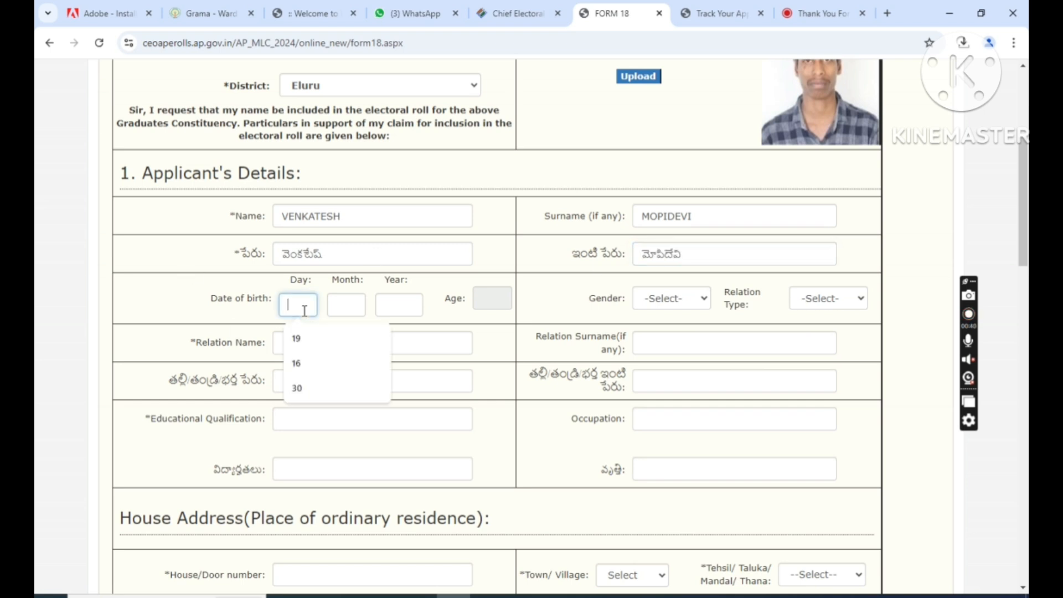
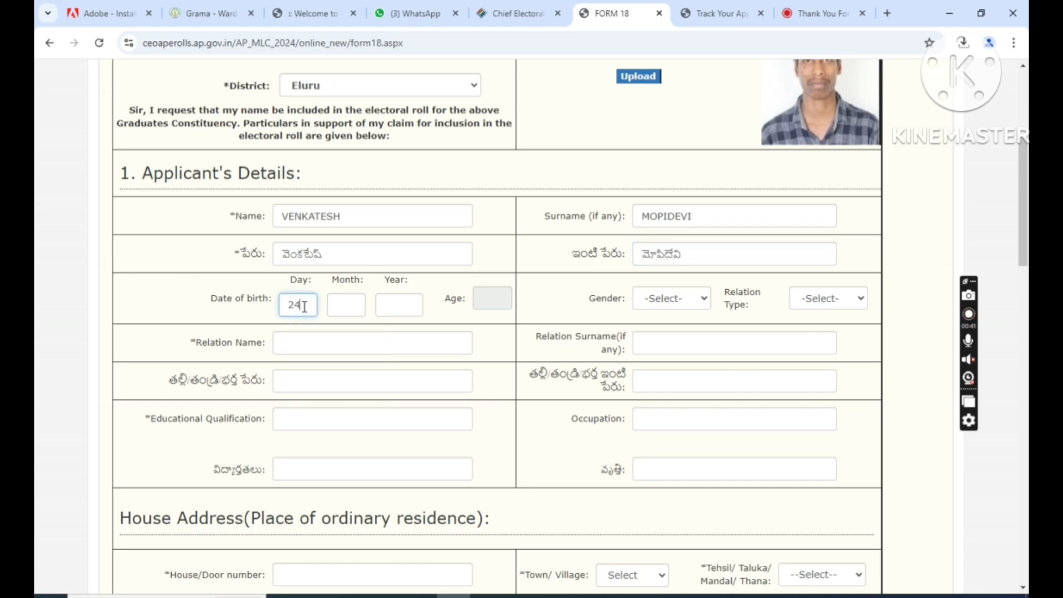
pyautogui.click(344, 306)
pyautogui.press('Tab')
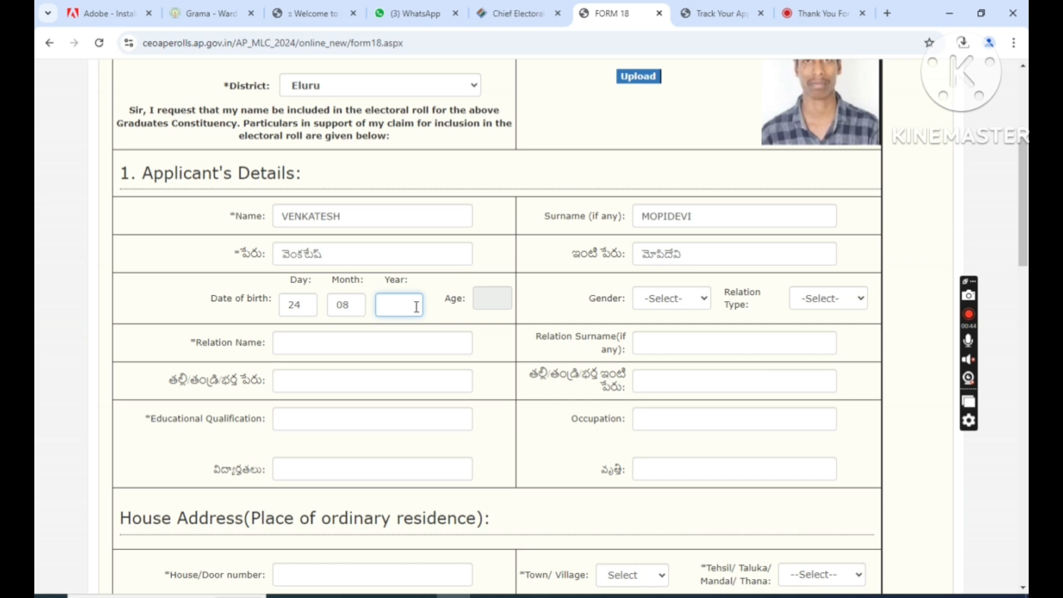
# Step: Set the gender to Male and the relation type to Father
pyautogui.click(658, 304)
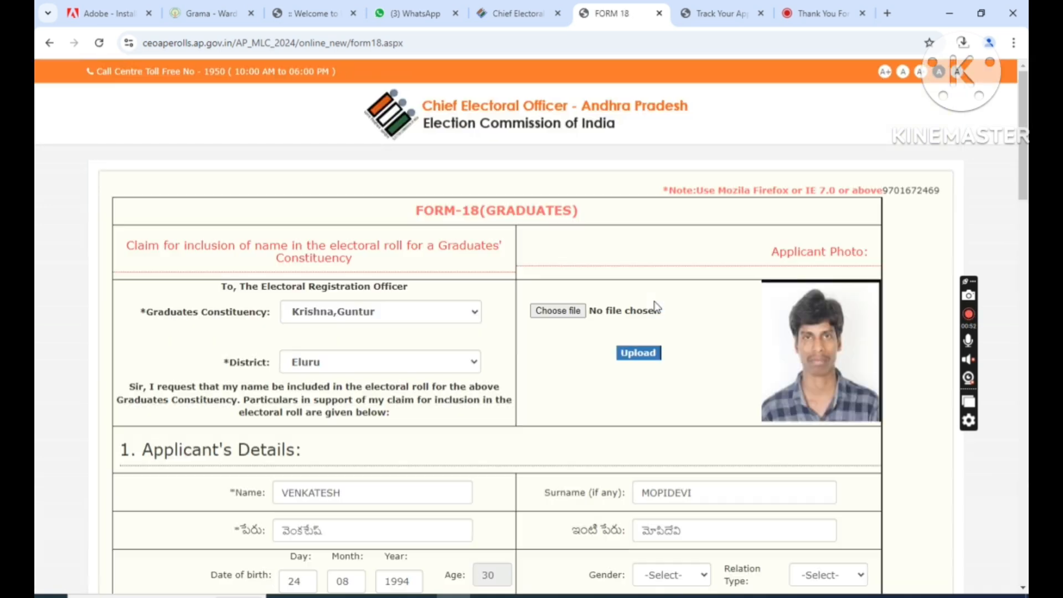
pyautogui.scroll(-4, 662, 402)
pyautogui.click(671, 367)
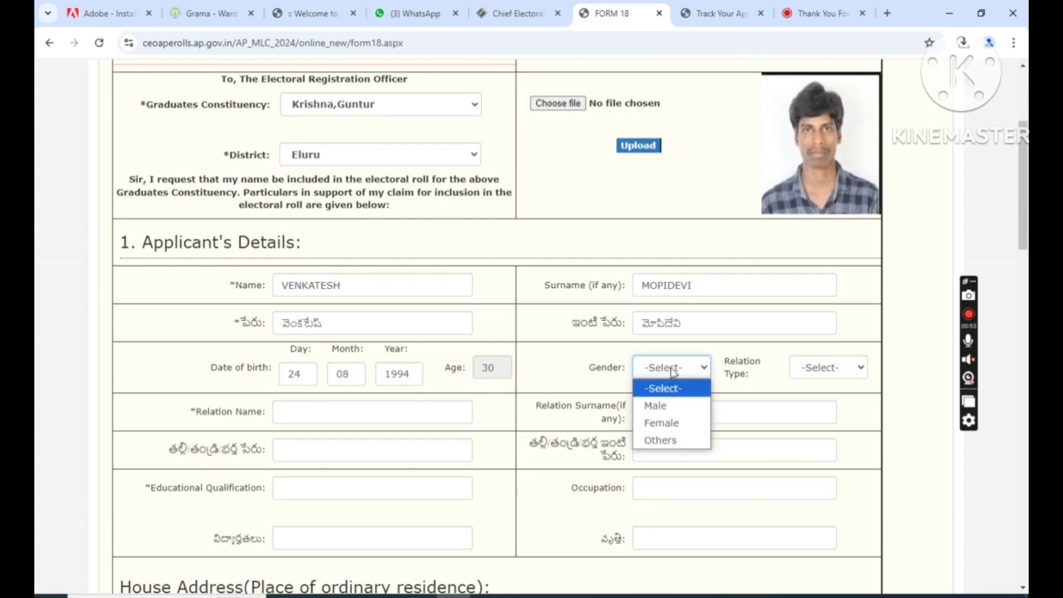
pyautogui.click(661, 406)
pyautogui.click(825, 299)
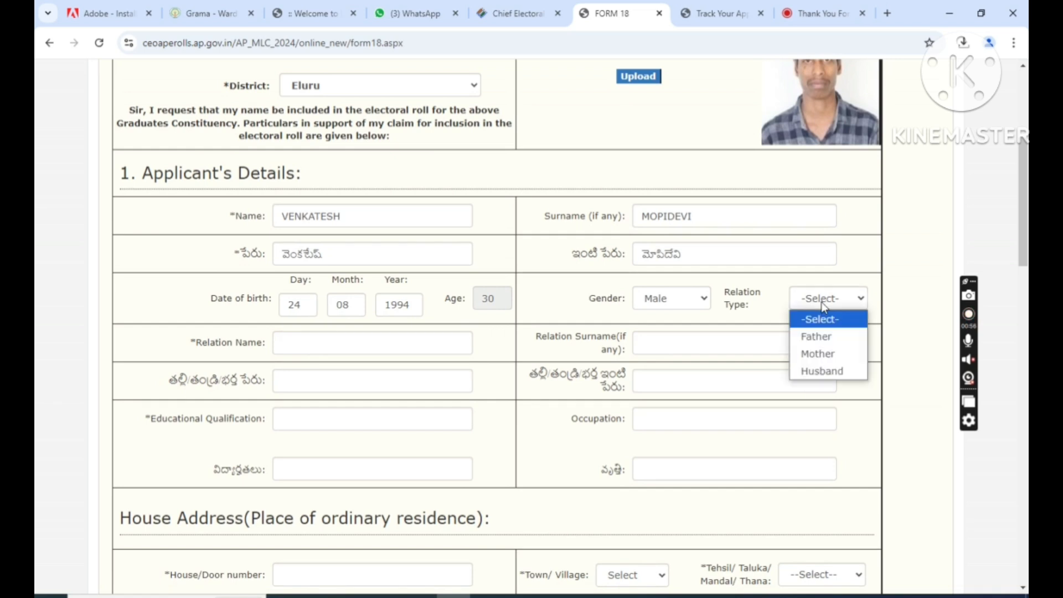
pyautogui.click(822, 337)
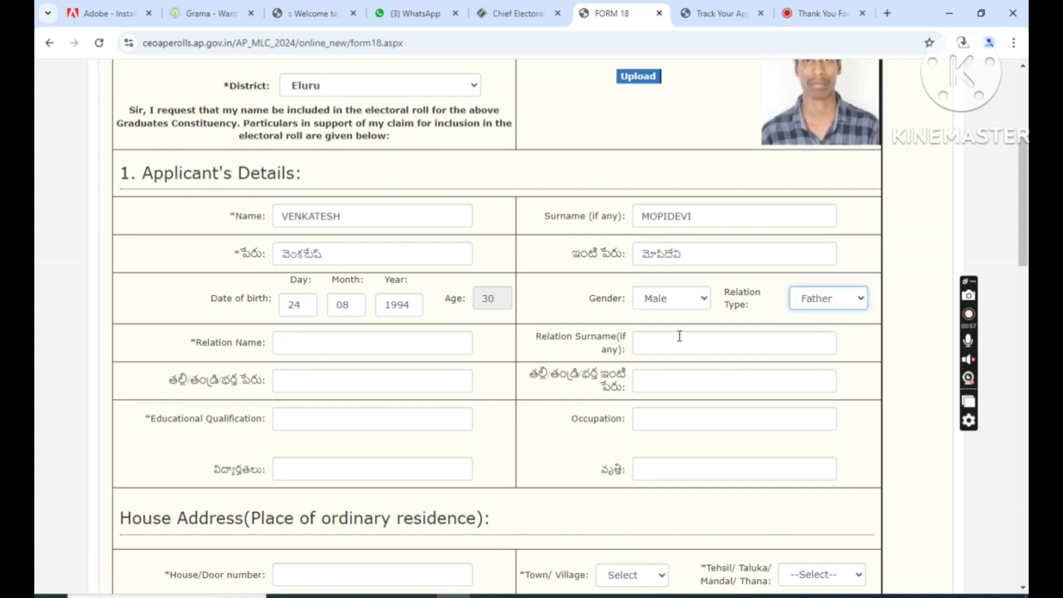
# Step: Enter the father's name and surname in English and in the Telugu fields
pyautogui.click(351, 341)
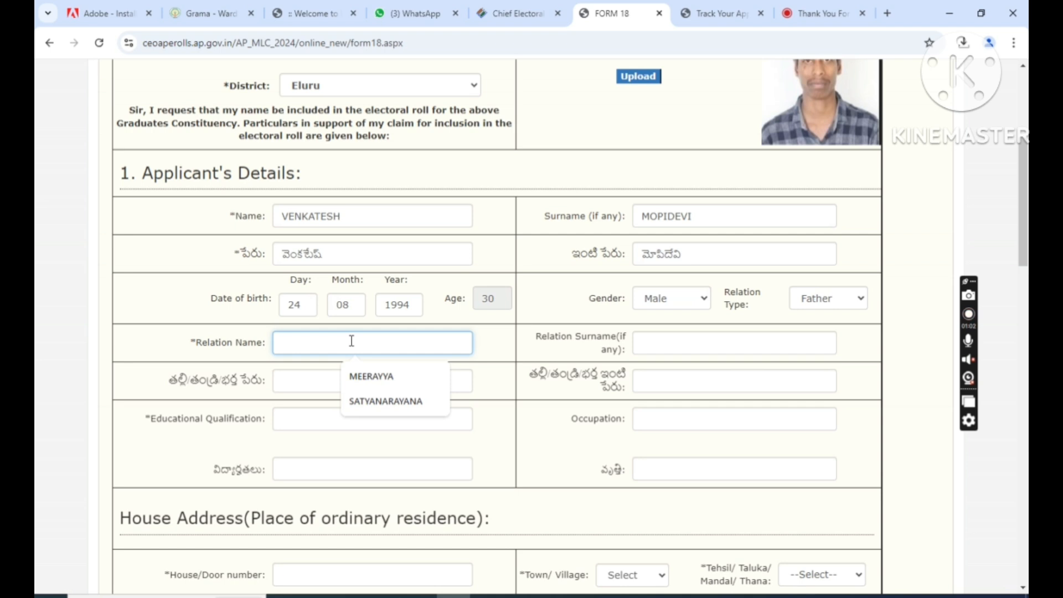
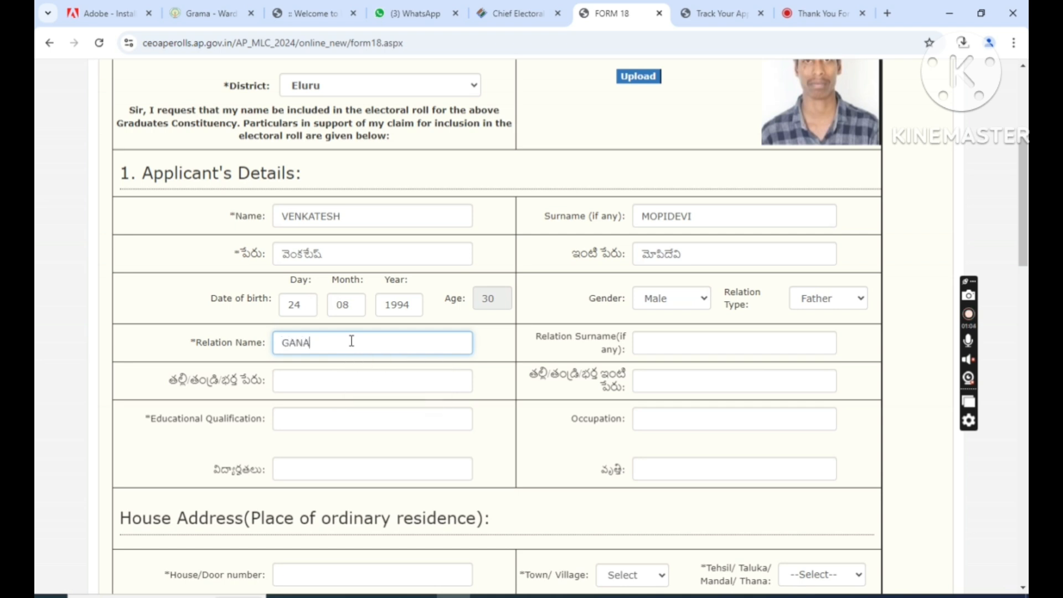
pyautogui.click(754, 344)
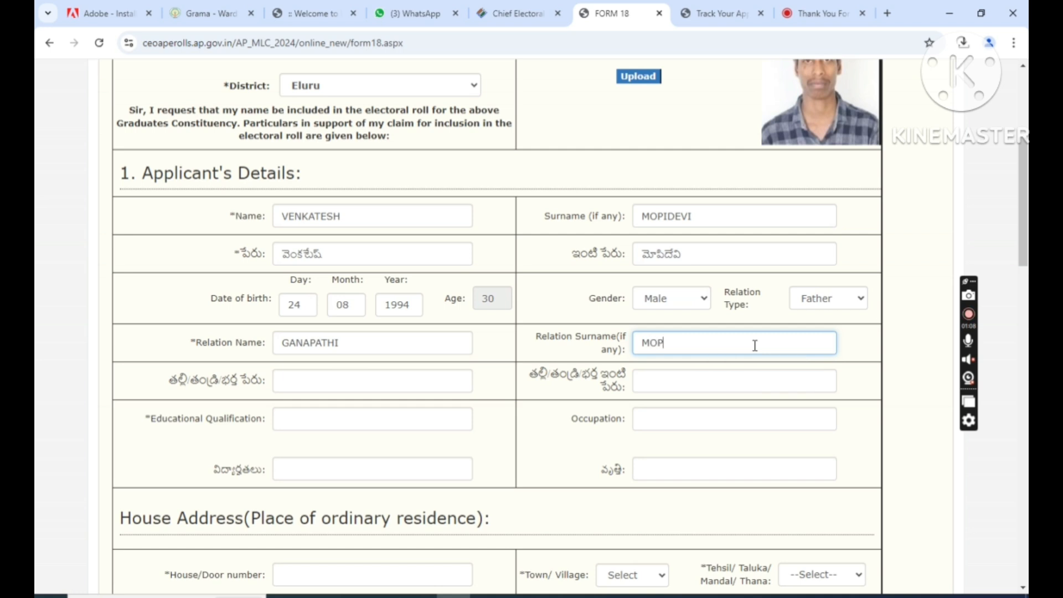
pyautogui.click(333, 381)
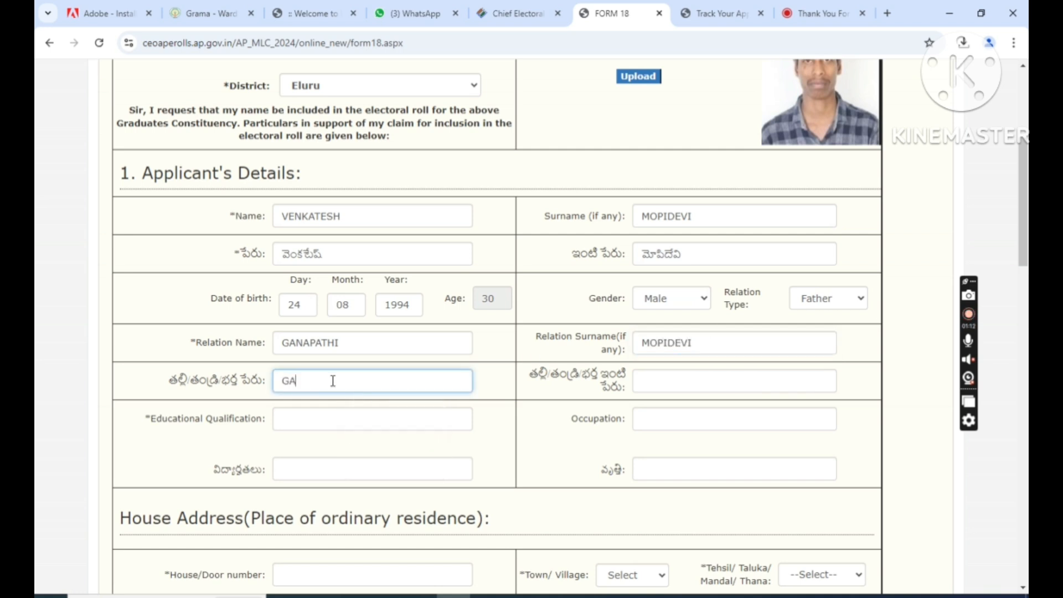
pyautogui.click(741, 381)
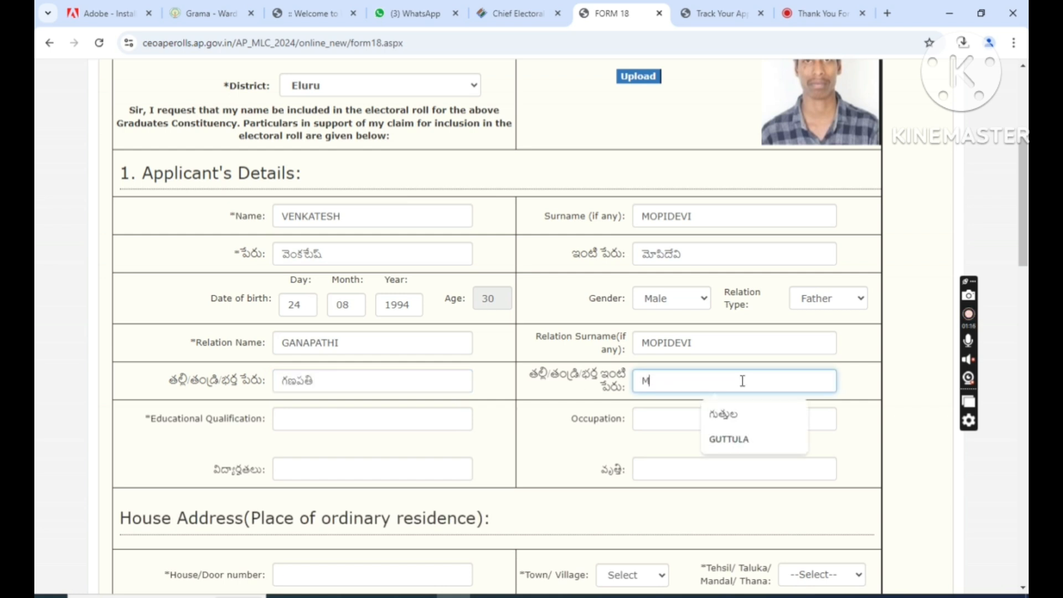
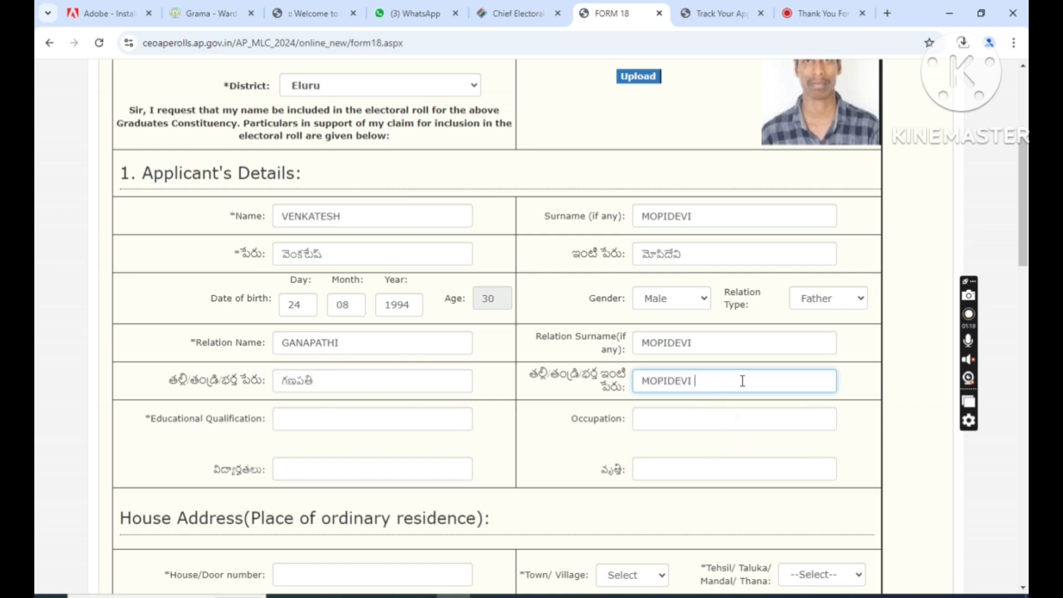
# Step: Set qualification GRADUATE and occupation EMPLOYEE, in both English and Telugu
pyautogui.click(395, 418)
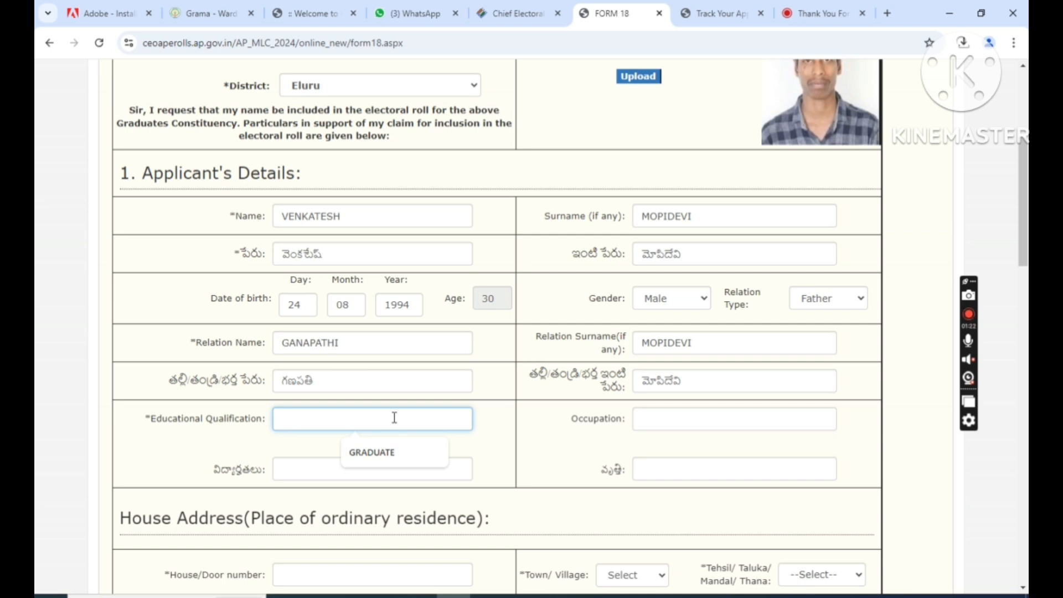
pyautogui.write('B')
pyautogui.press('BackSpace')
pyautogui.write('GRADUATE')
pyautogui.click(420, 456)
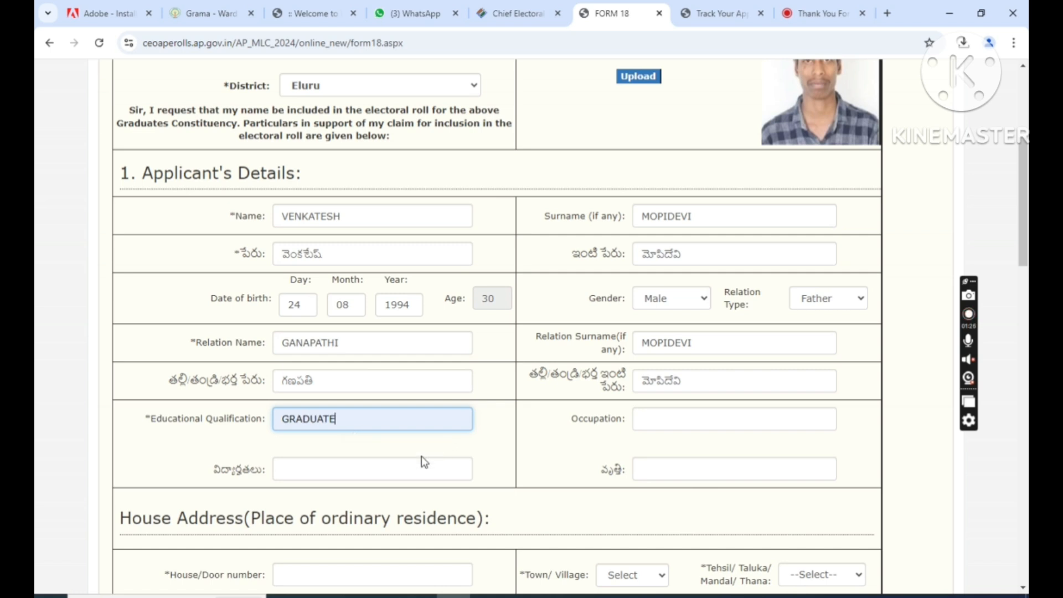
pyautogui.click(659, 418)
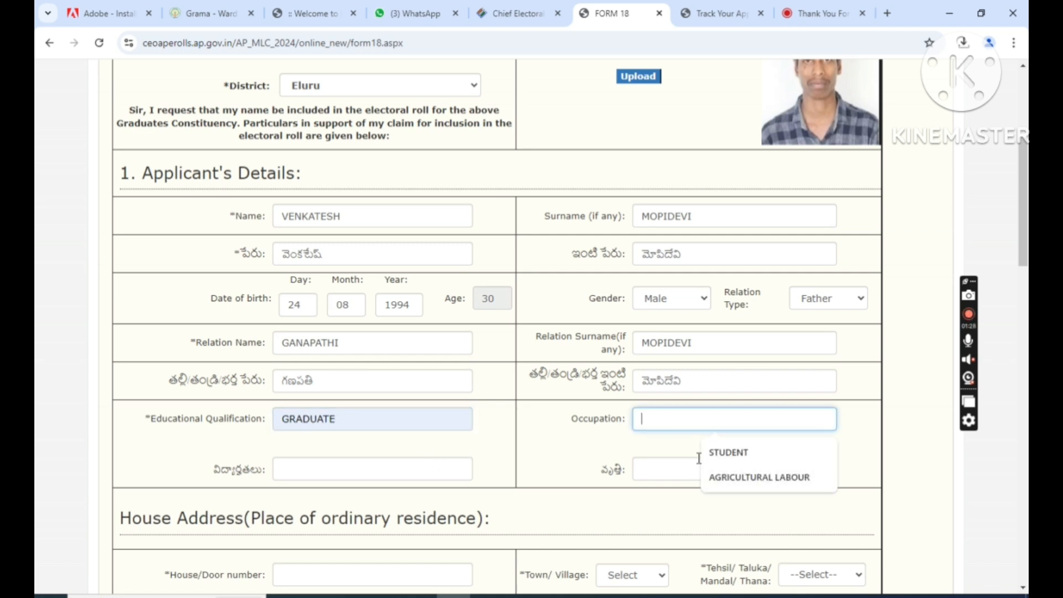
pyautogui.write('E')
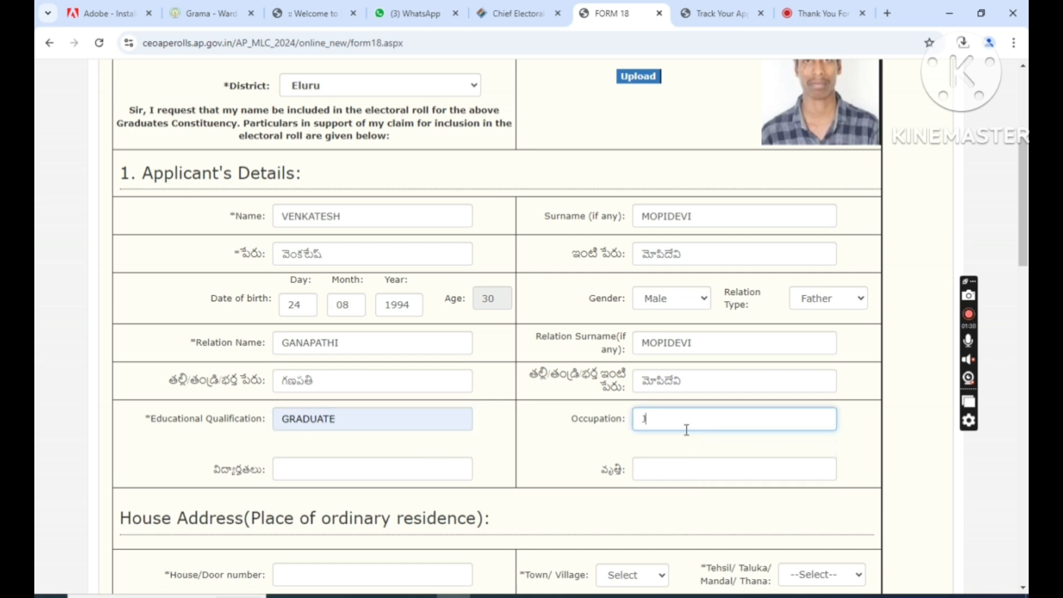
pyautogui.press('BackSpace')
pyautogui.write('EMPLOYEE')
pyautogui.click(310, 476)
pyautogui.click(390, 501)
pyautogui.click(702, 469)
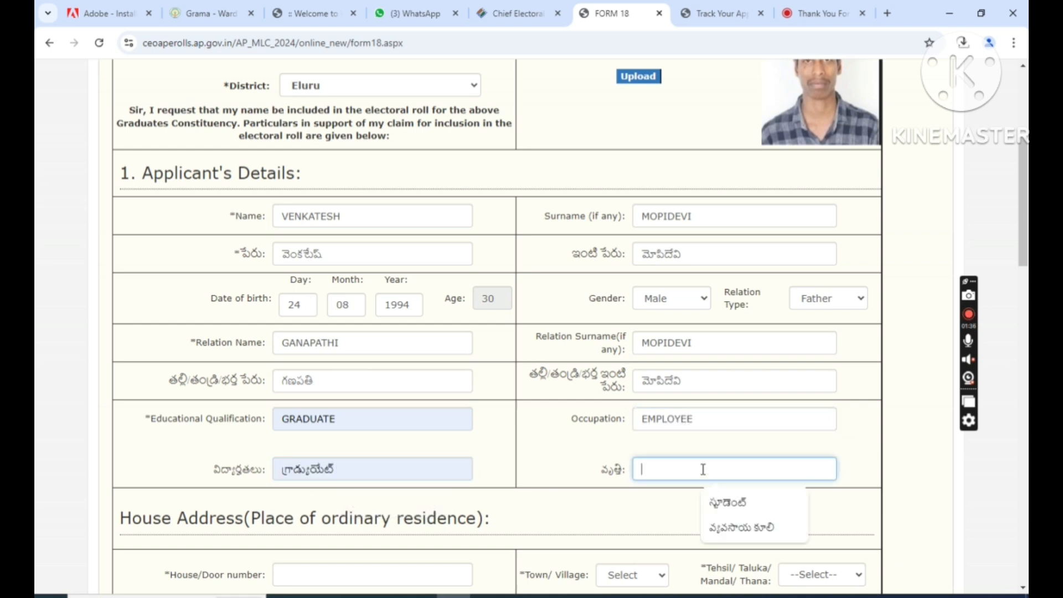
pyautogui.write('EMPLOYEE')
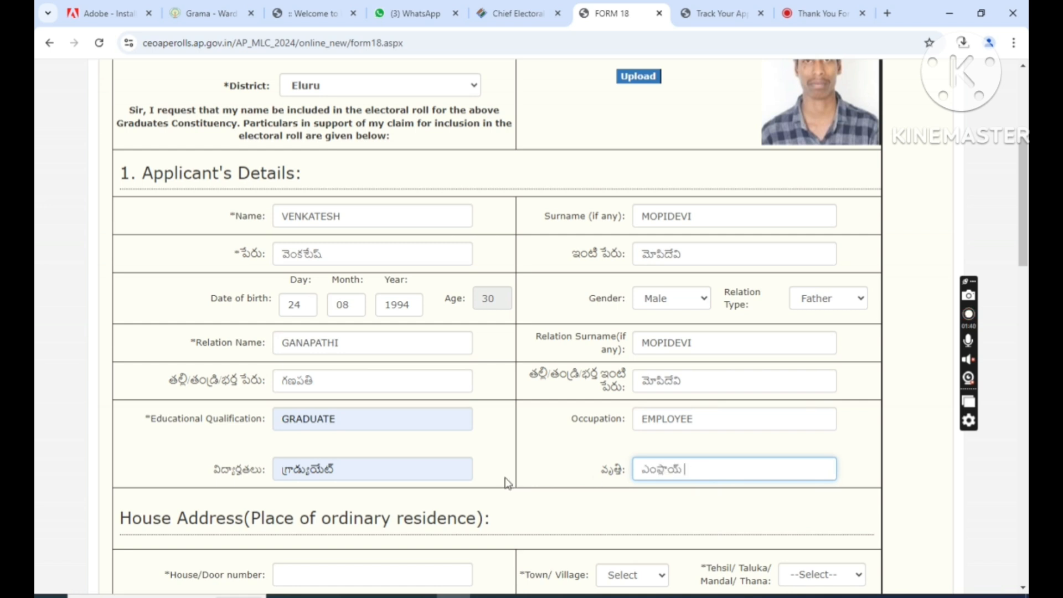
# Step: Enter the house/door number, mark the residence as a Village and choose the mandal
pyautogui.scroll(-3, 503, 482)
pyautogui.click(294, 367)
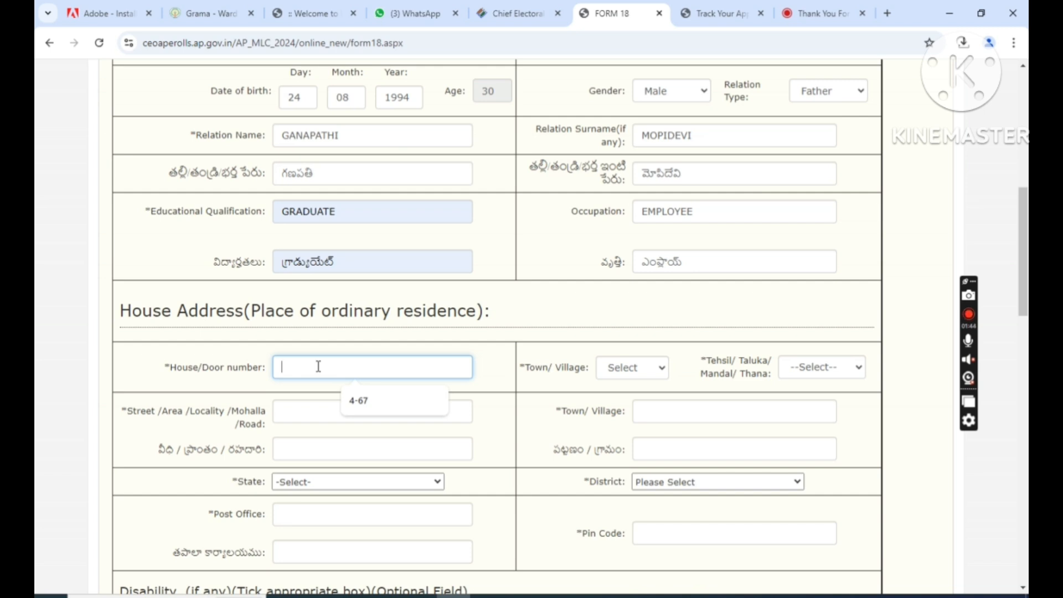
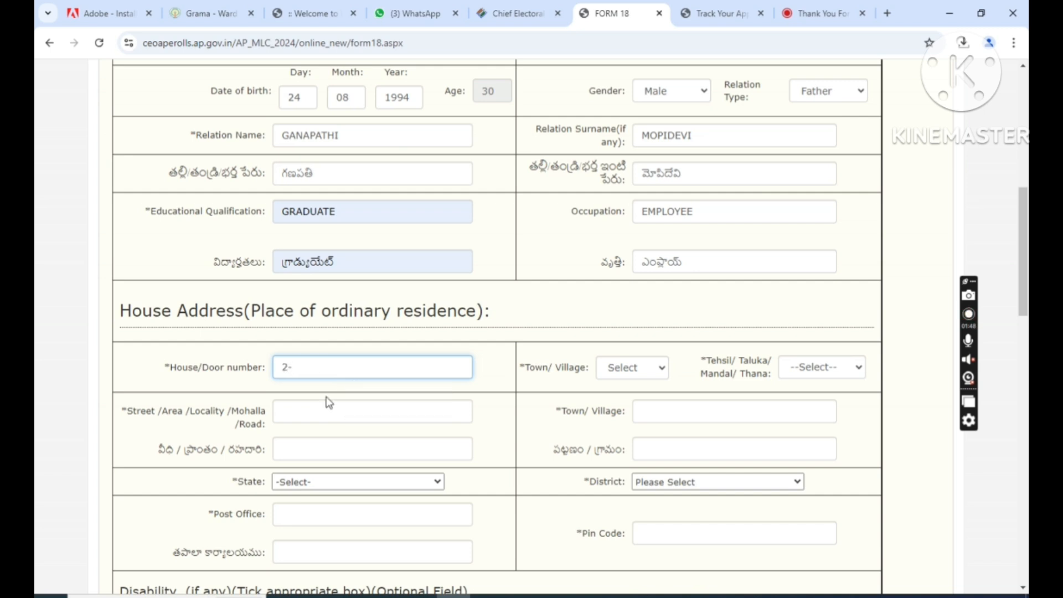
pyautogui.click(613, 372)
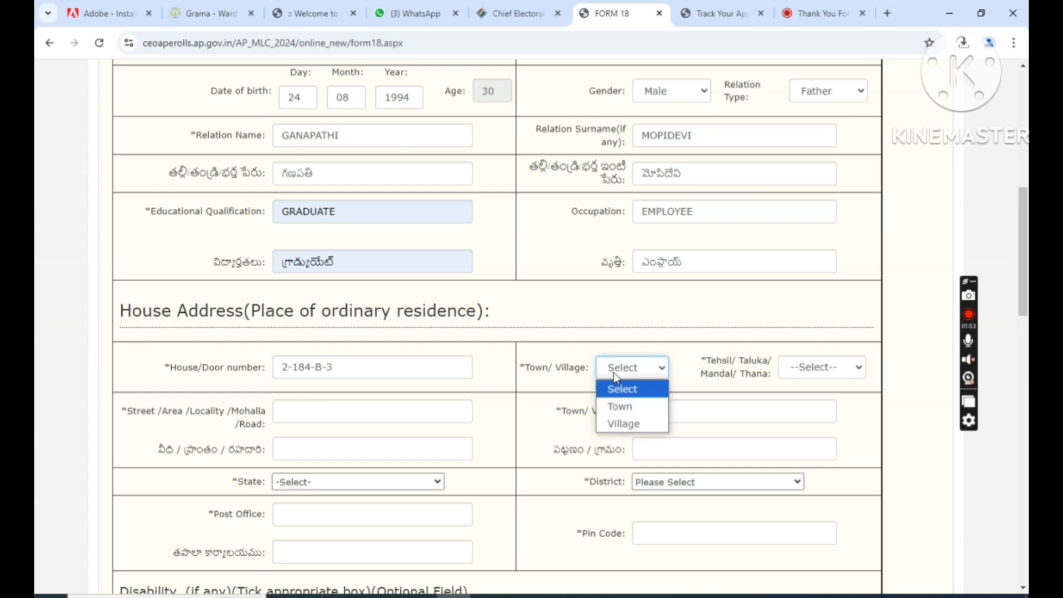
pyautogui.click(634, 422)
pyautogui.click(836, 378)
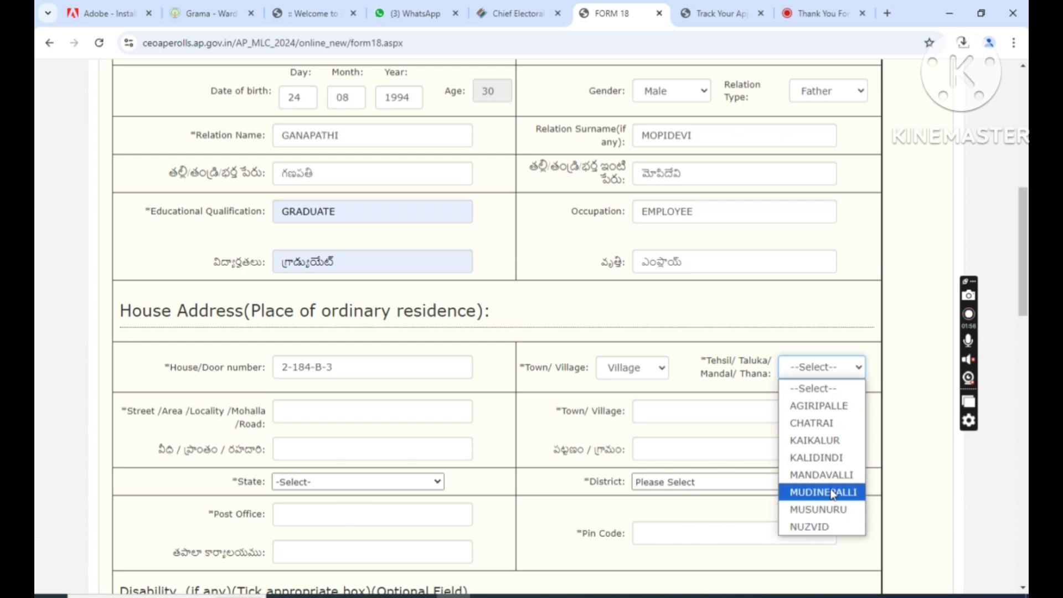
pyautogui.click(819, 457)
# Step: Enter the street and village names in English and their Telugu equivalents
pyautogui.click(392, 413)
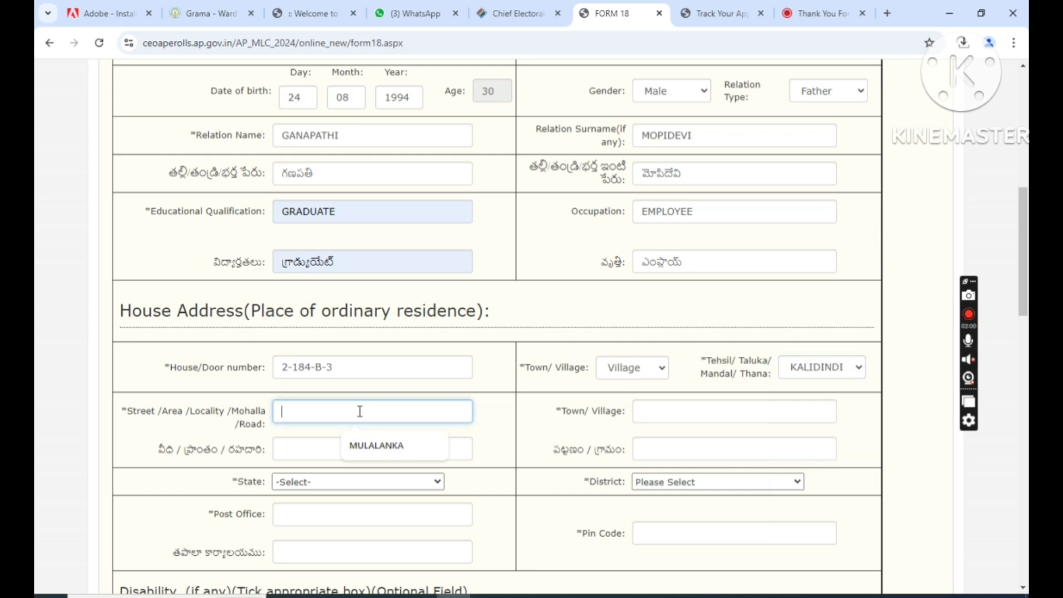
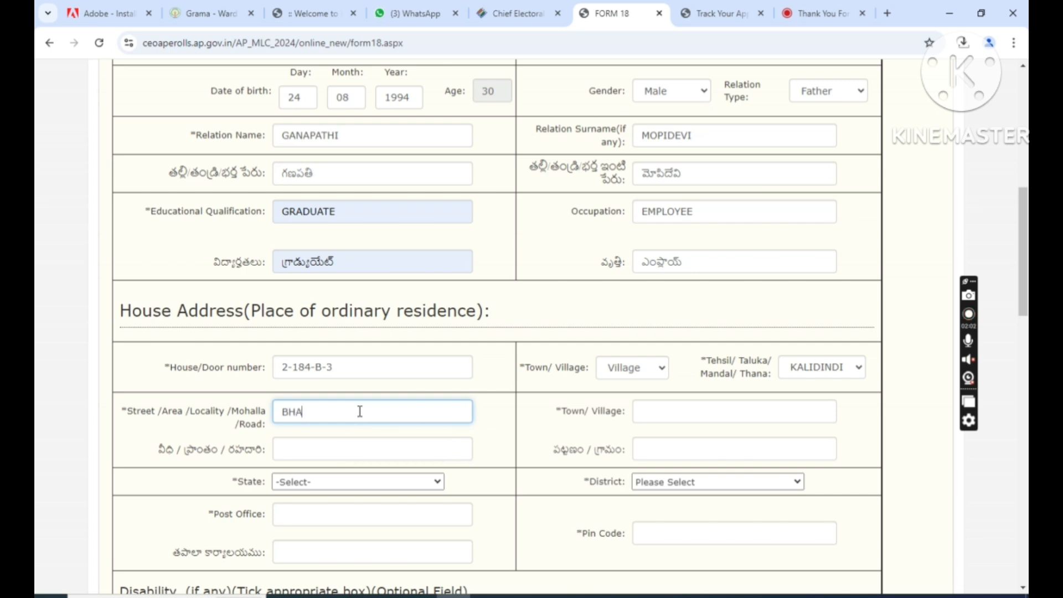
pyautogui.click(677, 412)
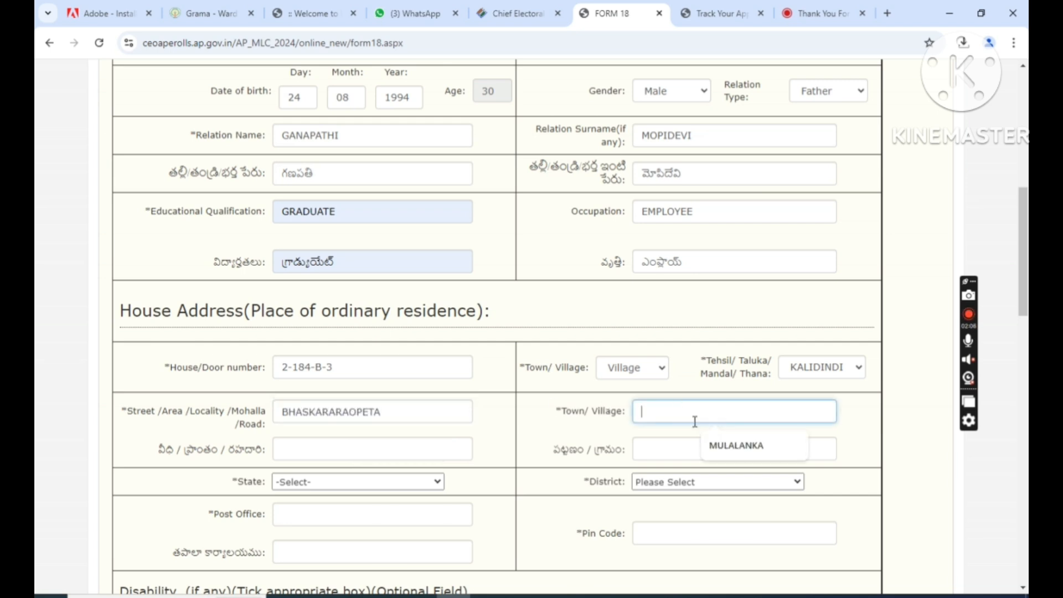
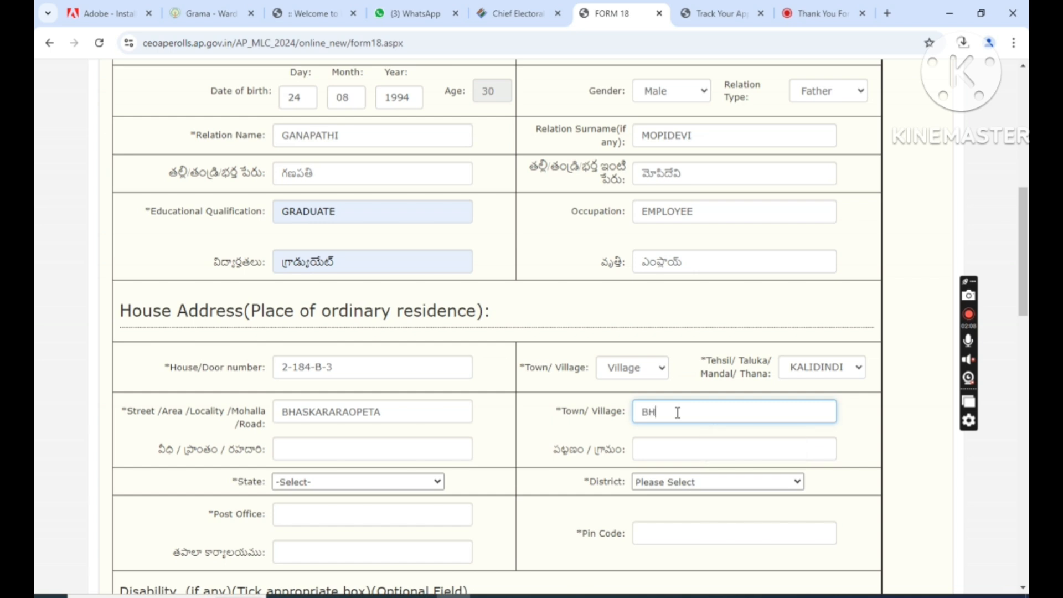
pyautogui.click(337, 454)
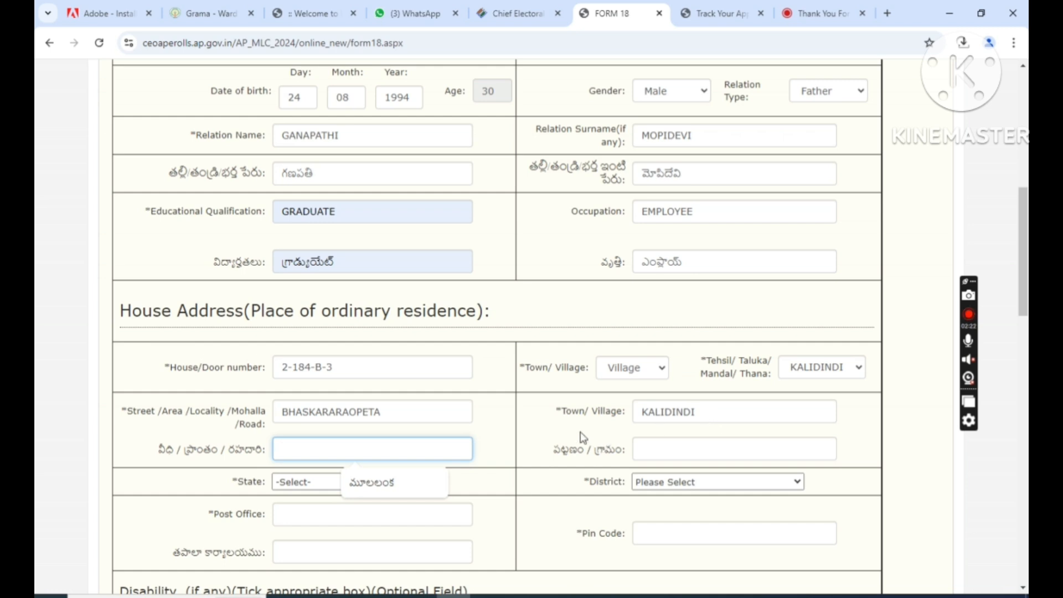
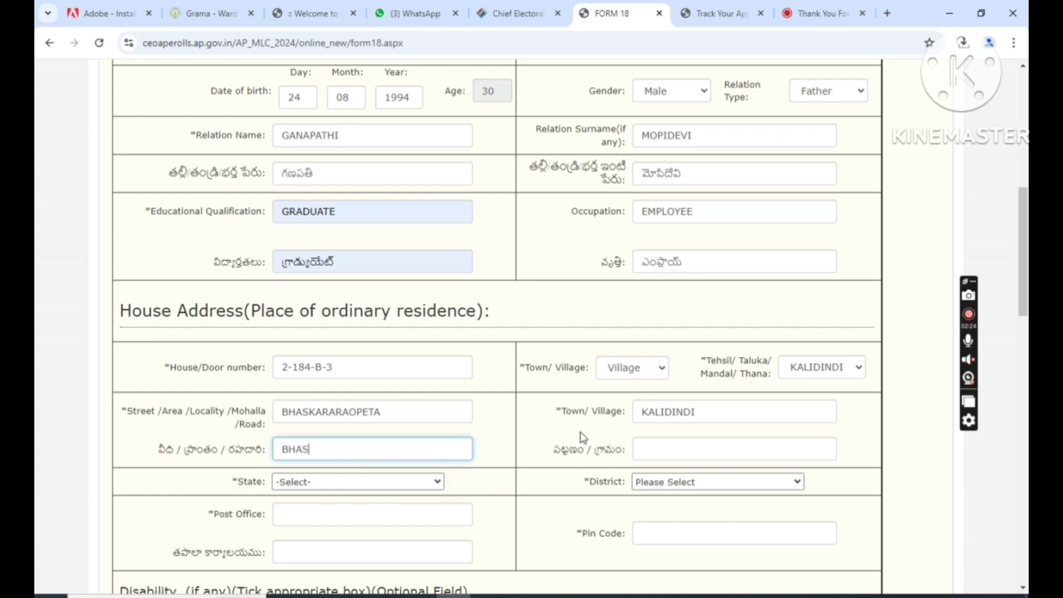
pyautogui.click(709, 451)
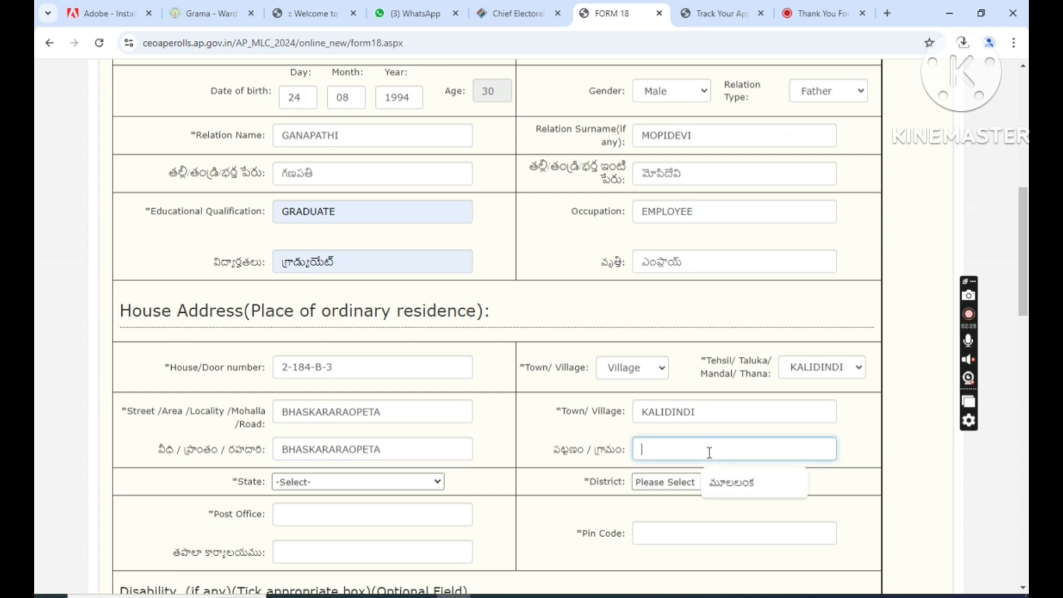
pyautogui.write('KALIDINDI')
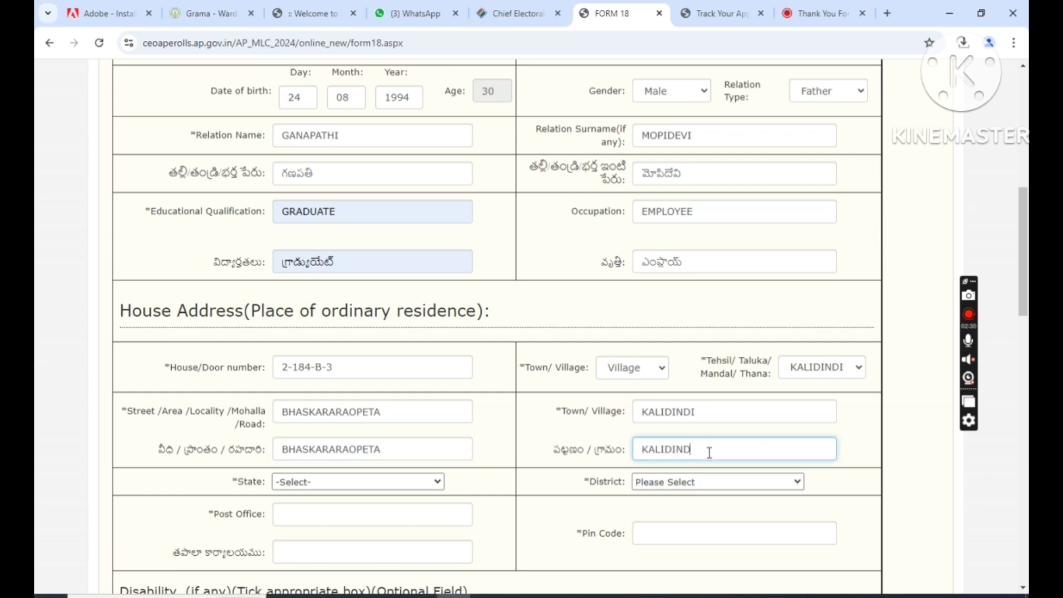
pyautogui.click(391, 450)
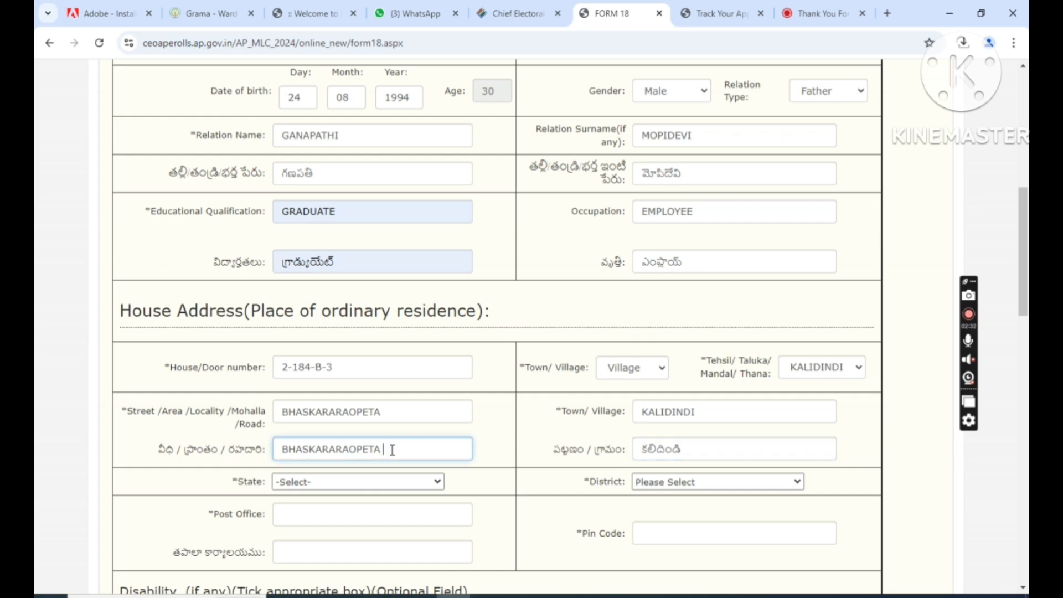
# Step: Set the address state to Andhra Pradesh and the district to 11-Eluru
pyautogui.scroll(-2, 392, 450)
pyautogui.click(344, 346)
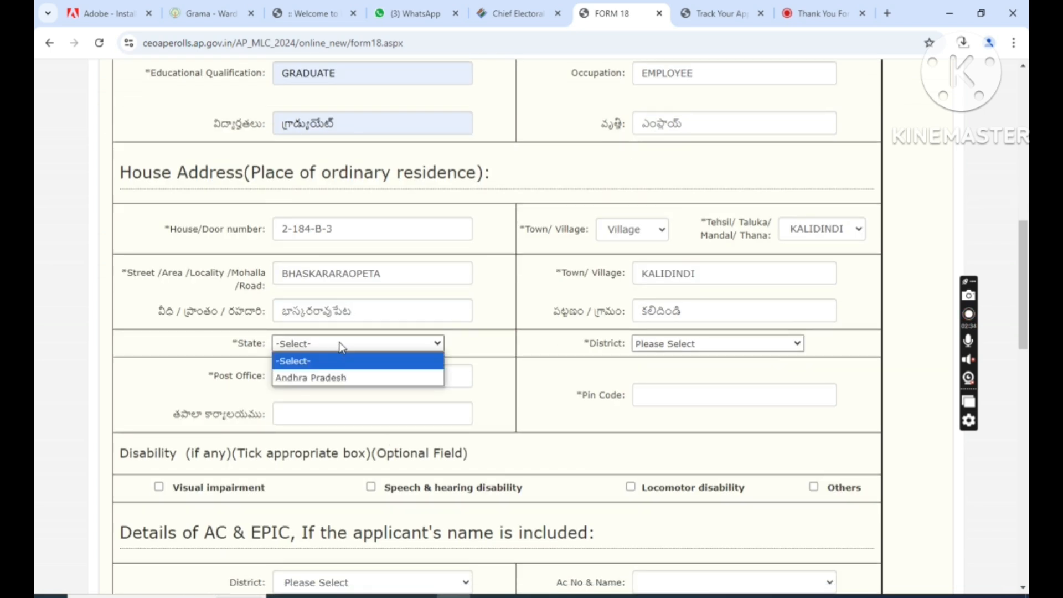
pyautogui.click(330, 377)
pyautogui.click(666, 344)
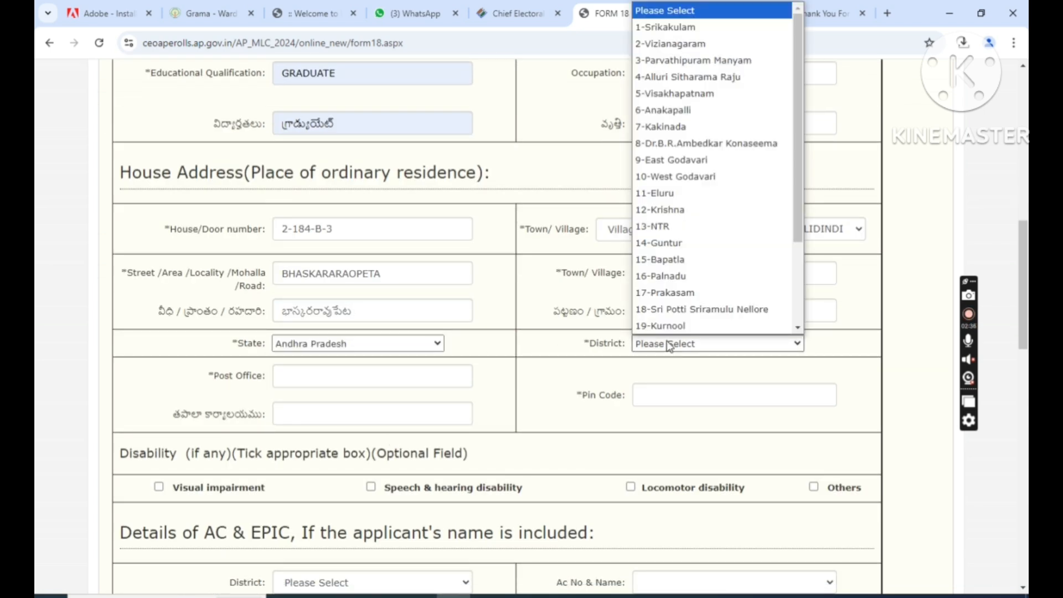
pyautogui.click(678, 195)
# Step: Enter the post office name, correcting the misspelling
pyautogui.scroll(-2, 512, 346)
pyautogui.click(314, 240)
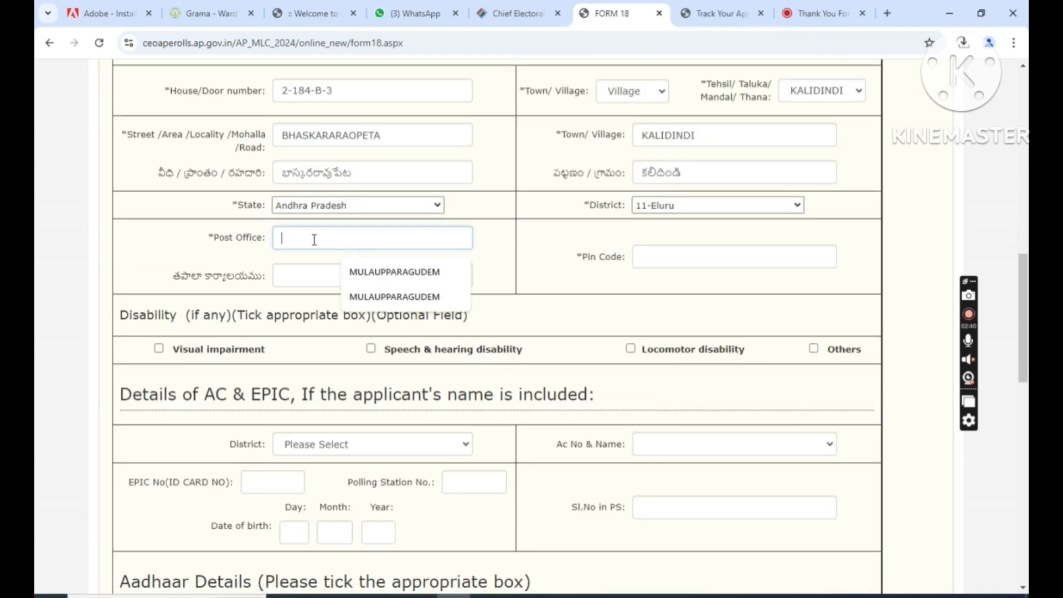
pyautogui.write('5213')
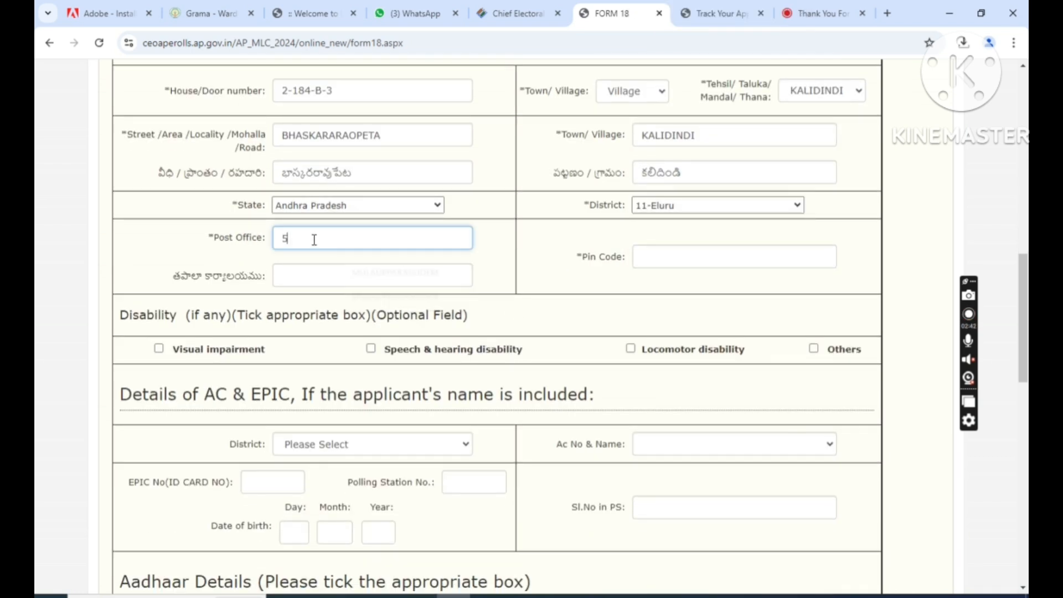
pyautogui.press('BackSpace')
pyautogui.press('BackSpace')
pyautogui.press('BackSpace')
pyautogui.press('BackSpace')
pyautogui.write('SHANTHOSAPURAM')
pyautogui.click(296, 238)
pyautogui.press('BackSpace')
# Step: Fill the Pin Code from the saved suggestion and enter the post office name in Telugu
pyautogui.click(673, 258)
pyautogui.click(732, 288)
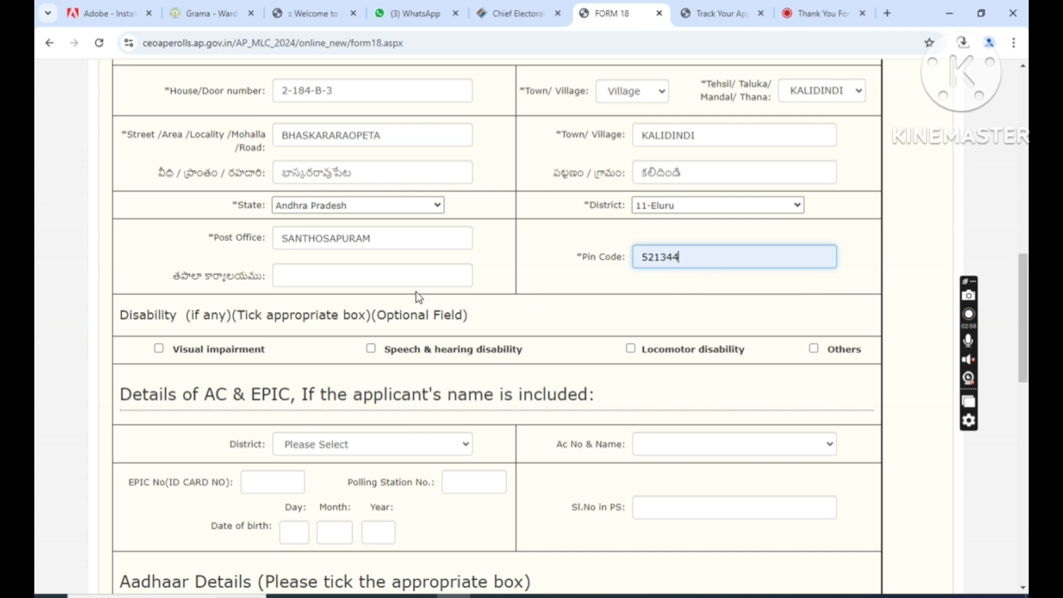
pyautogui.click(332, 274)
pyautogui.write('SANT')
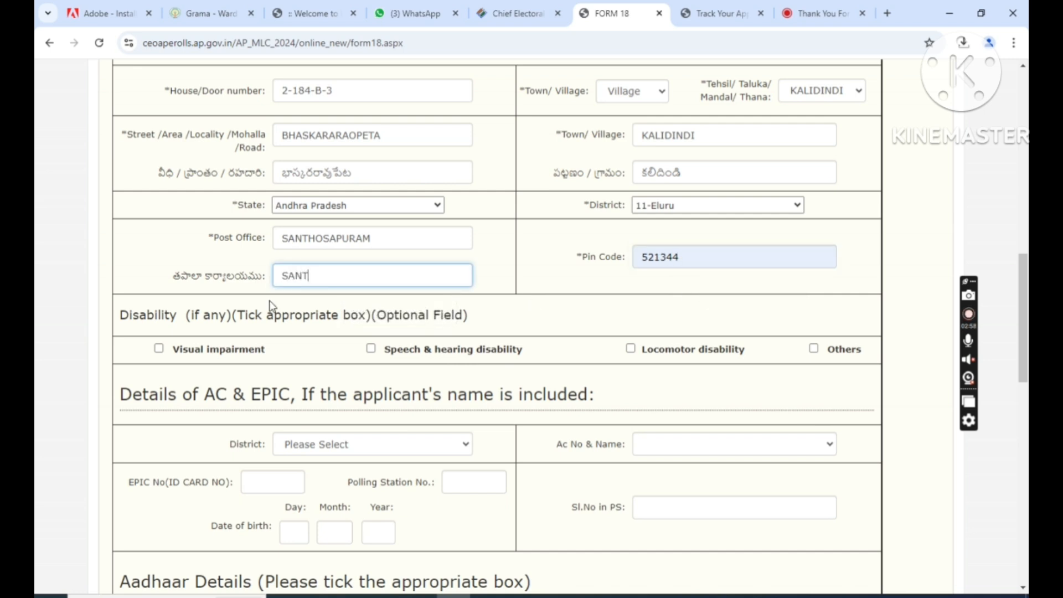
pyautogui.write('HOSAPURAM')
pyautogui.scroll(-3, 717, 317)
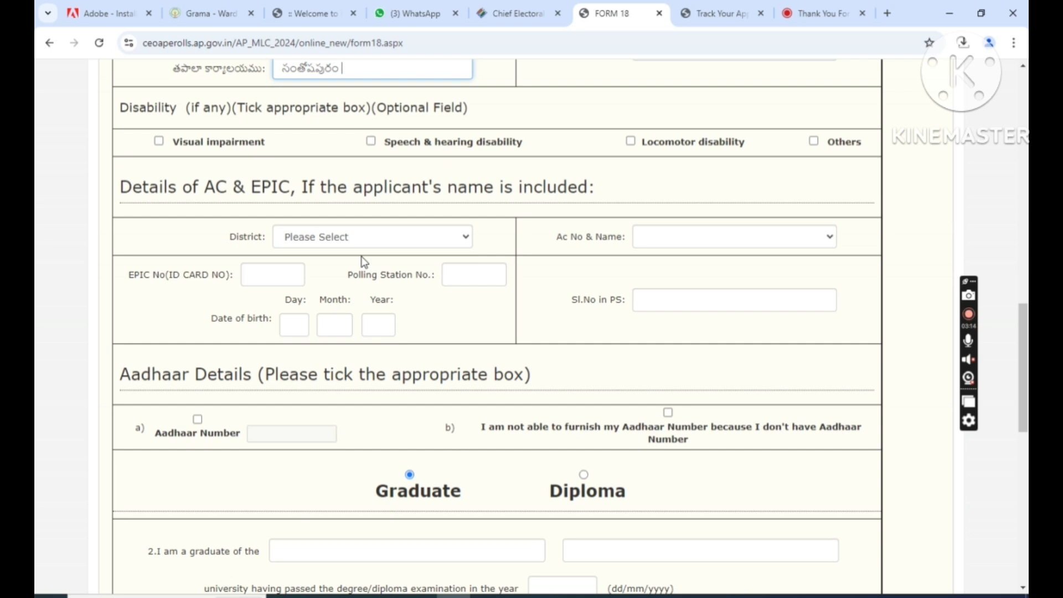
# Step: Tick the declaration that an Aadhaar number is provided
pyautogui.scroll(-3, 394, 263)
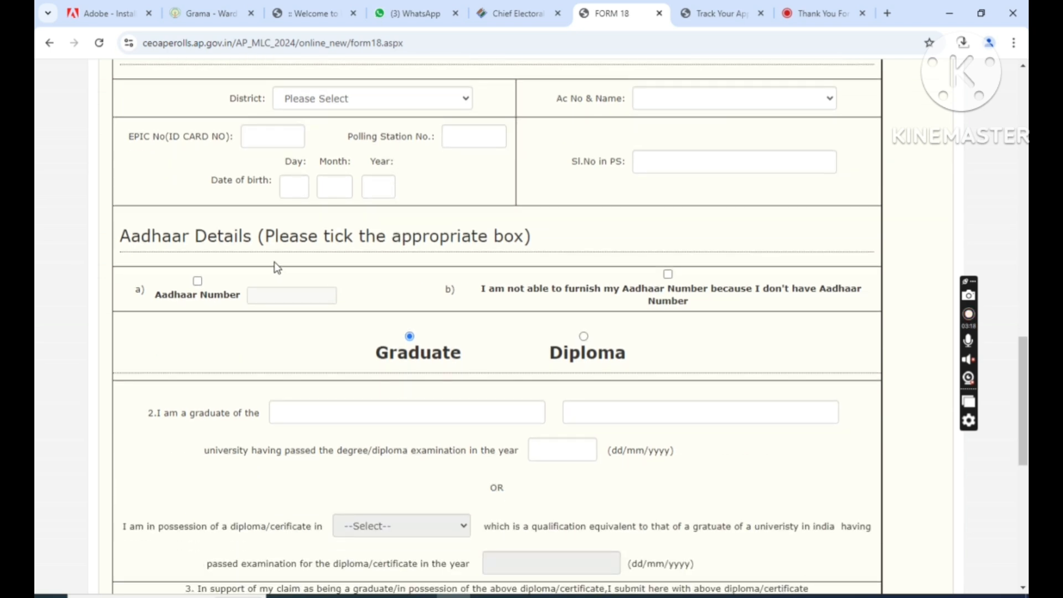
pyautogui.click(198, 280)
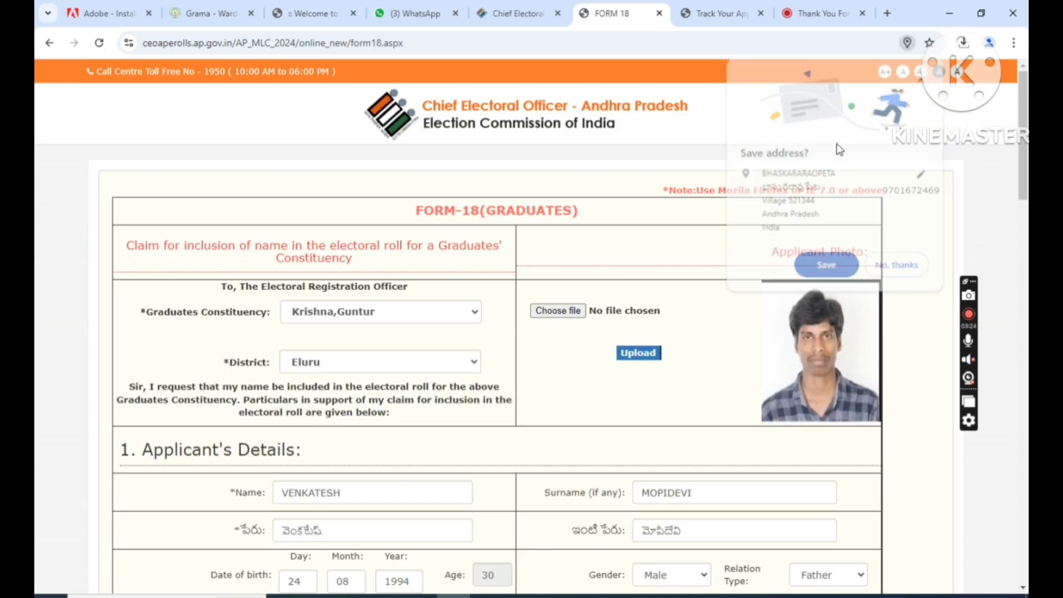
pyautogui.scroll(-15, 462, 430)
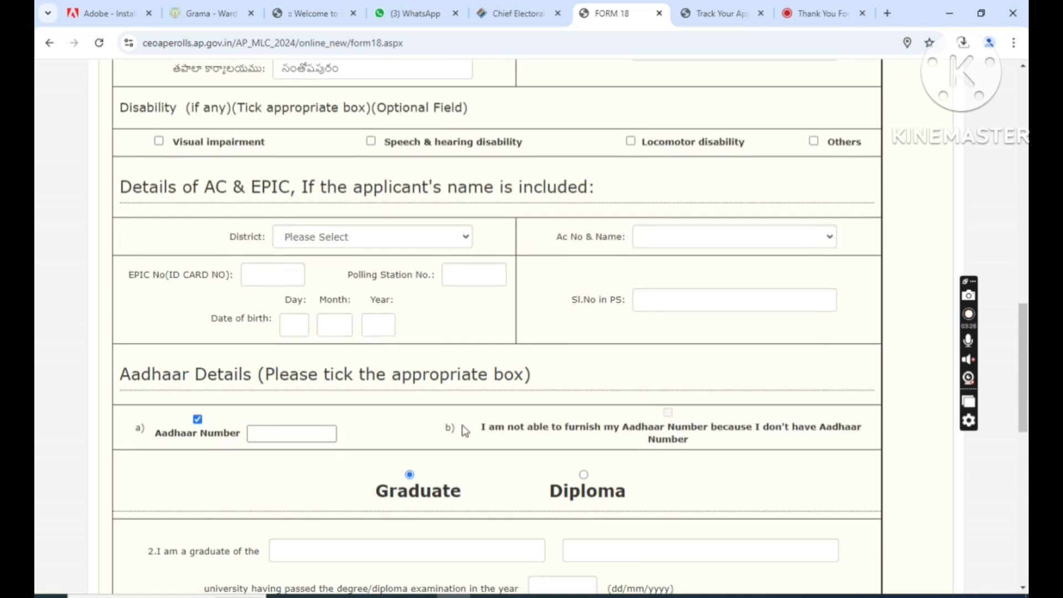
pyautogui.scroll(-3, 465, 431)
# Step: Enter the applicant's 12-digit Aadhaar number
pyautogui.click(308, 297)
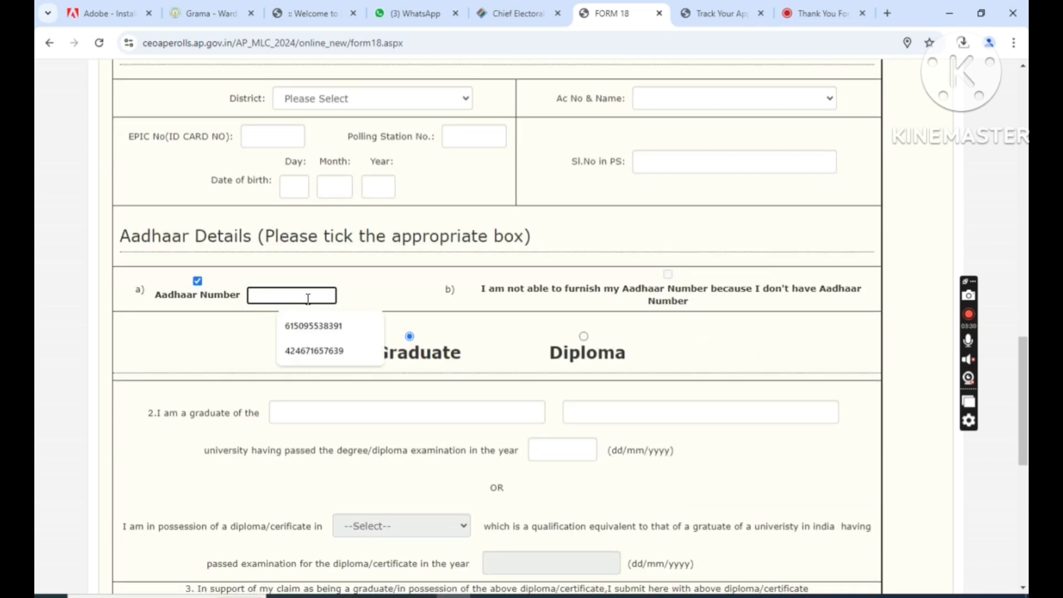
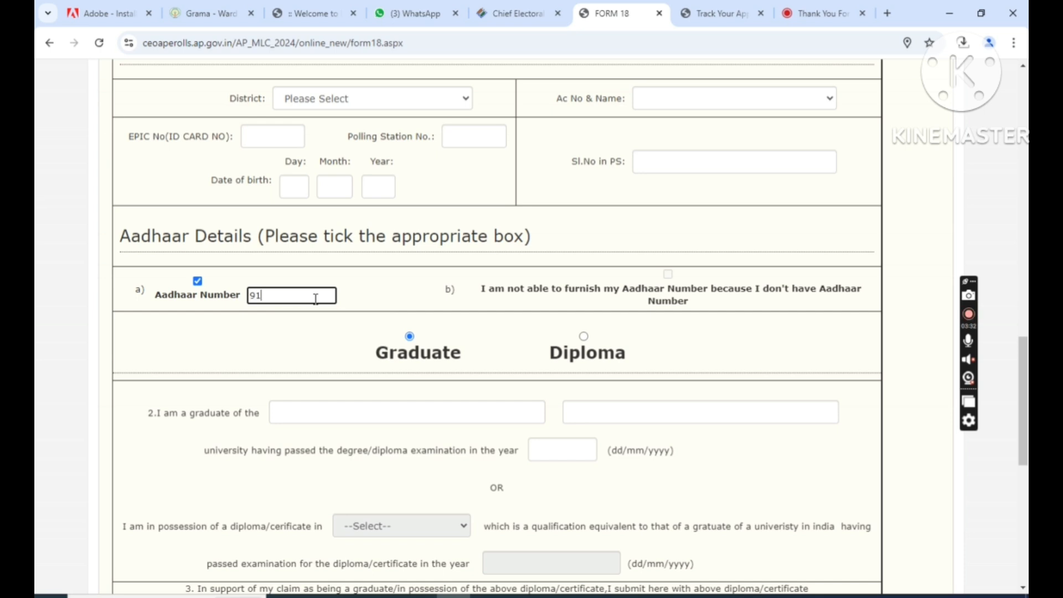
pyautogui.scroll(-3, 352, 310)
pyautogui.click(313, 274)
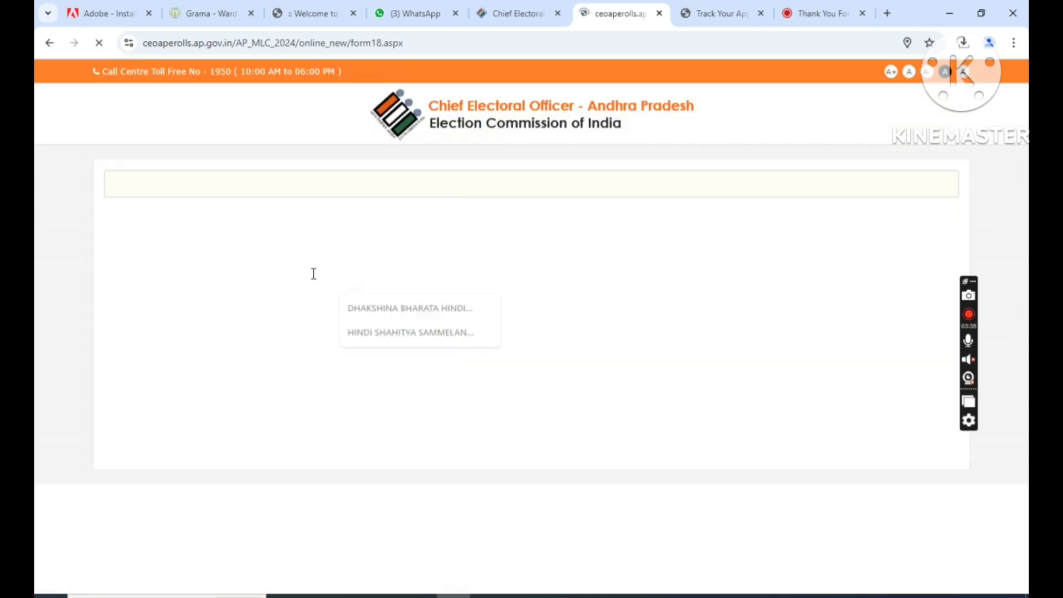
pyautogui.scroll(-12, 352, 328)
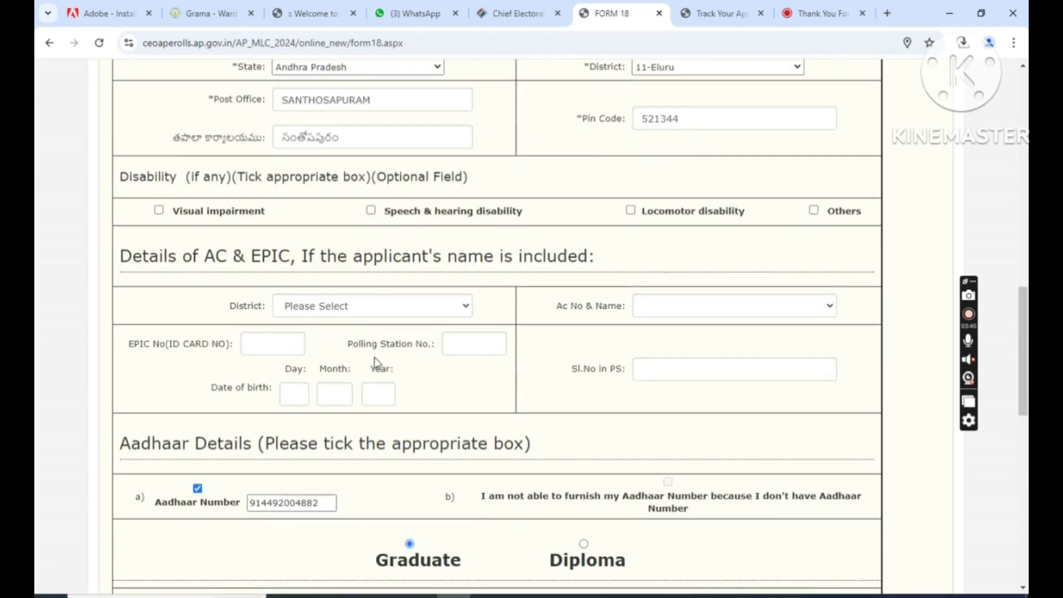
pyautogui.scroll(-7, 371, 353)
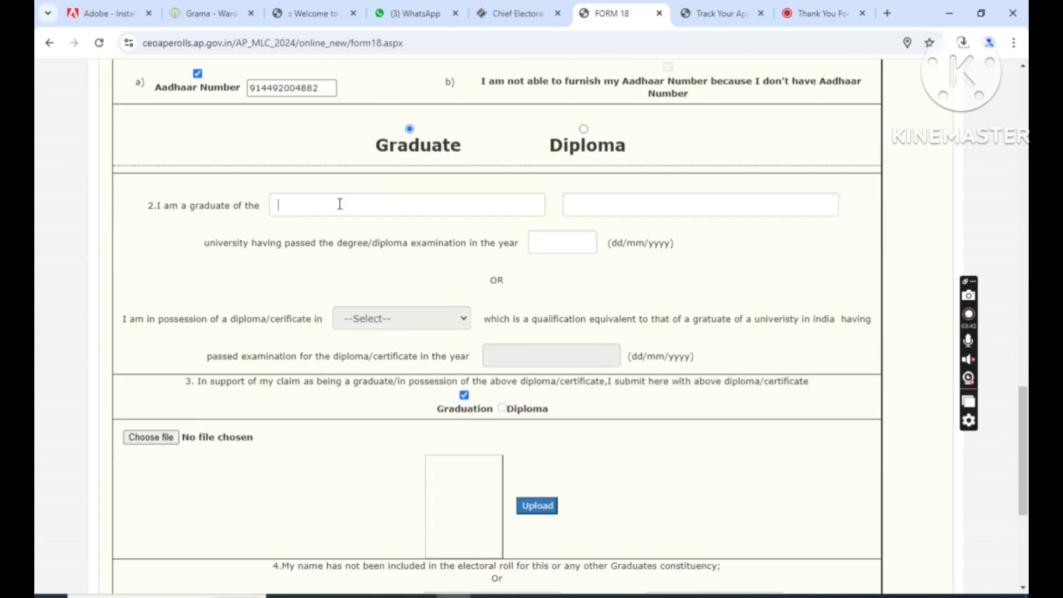
# Step: Enter JNTU KAKINADA as the English university name and start typing its Telugu version
pyautogui.click(339, 205)
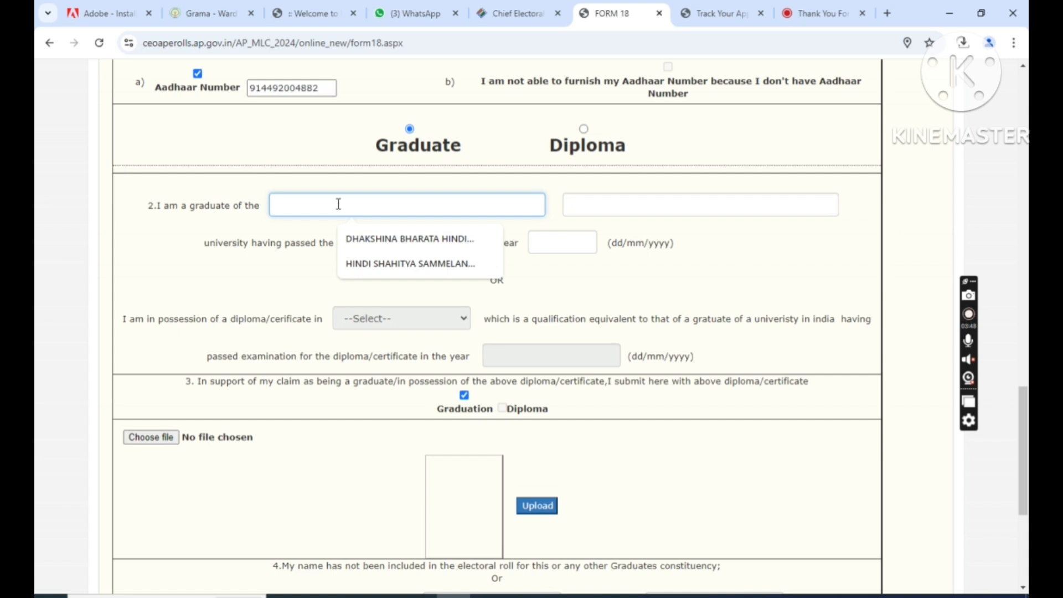
pyautogui.write('J')
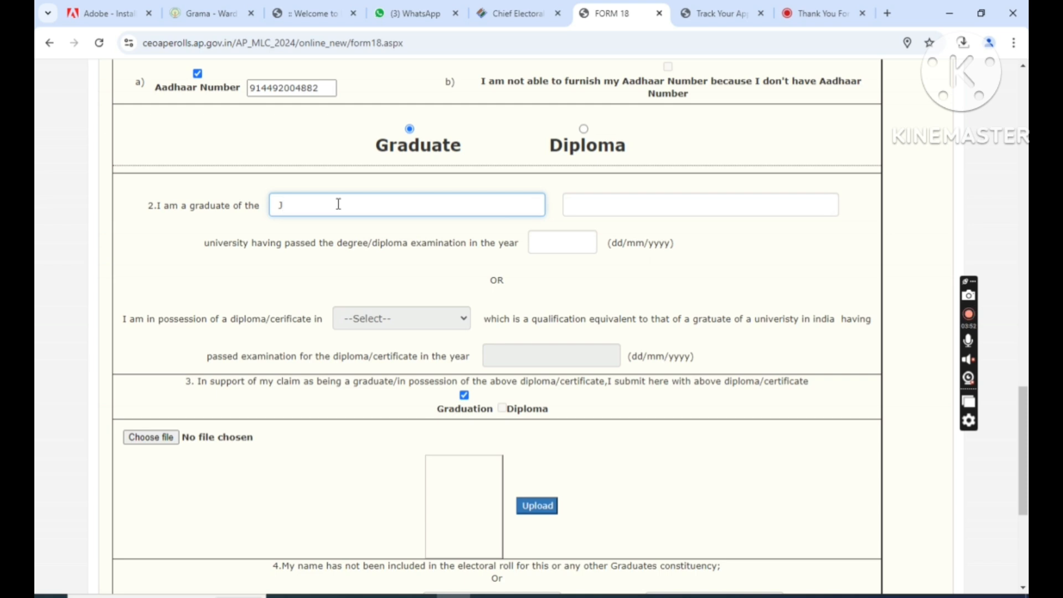
pyautogui.write('NTU KAKINADA')
pyautogui.click(671, 210)
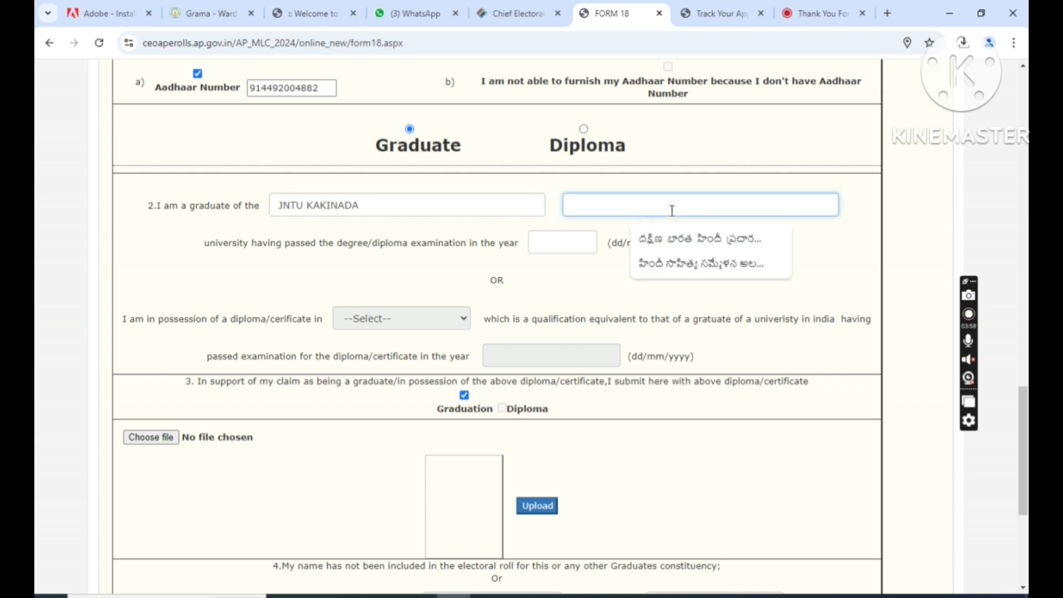
pyautogui.write('JNTU')
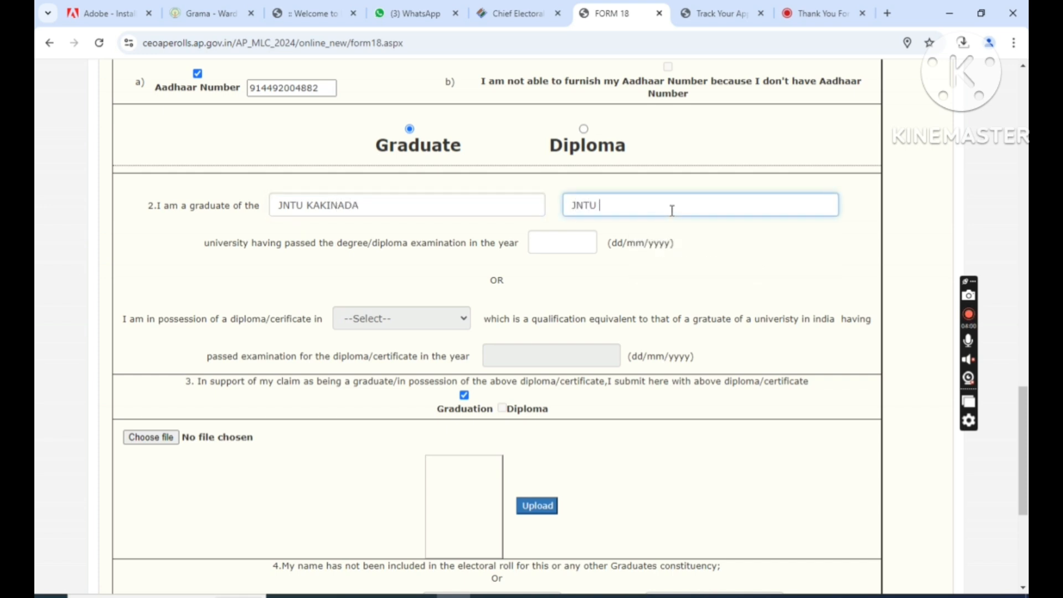
pyautogui.press('BackSpace')
pyautogui.press('BackSpace')
pyautogui.press('BackSpace')
pyautogui.press('BackSpace')
pyautogui.press('BackSpace')
pyautogui.write('J')
pyautogui.press('BackSpace')
pyautogui.press('BackSpace')
pyautogui.write('H')
pyautogui.press('BackSpace')
pyautogui.write('JE N')
# Step: Correct and finish the Telugu JNTU KAKINADA name, then begin the passing date with 31/03/
pyautogui.press('BackSpace')
pyautogui.write('EN')
pyautogui.press('BackSpace')
pyautogui.press('BackSpace')
pyautogui.write('N')
pyautogui.press('BackSpace')
pyautogui.write('ఎం టి')
pyautogui.press('BackSpace')
pyautogui.press('BackSpace')
pyautogui.write('Ti U KA')
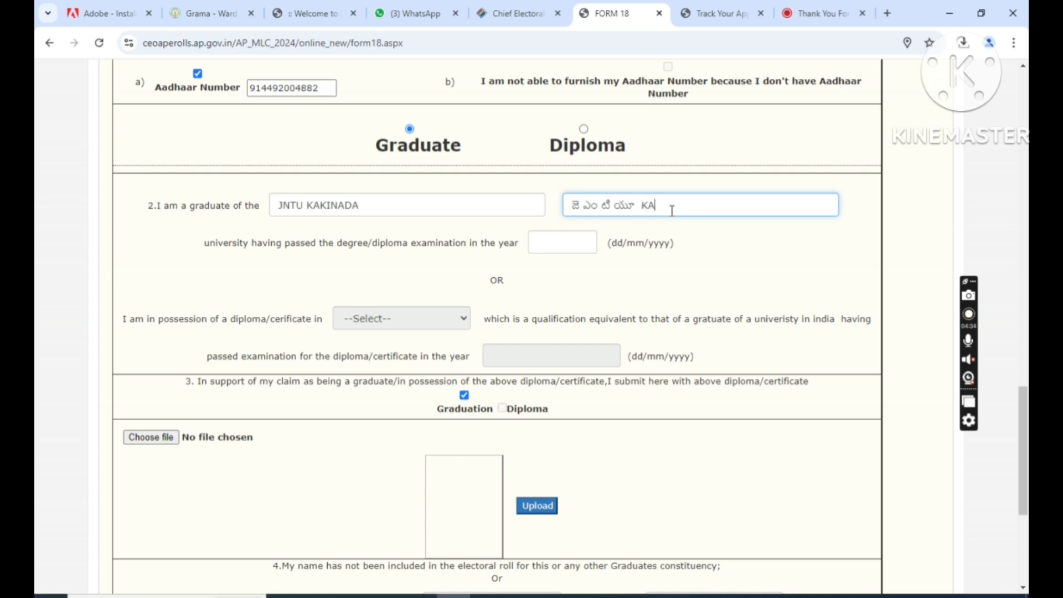
pyautogui.write('KINADA')
pyautogui.doubleClick(592, 205)
pyautogui.write('en')
pyautogui.click(580, 243)
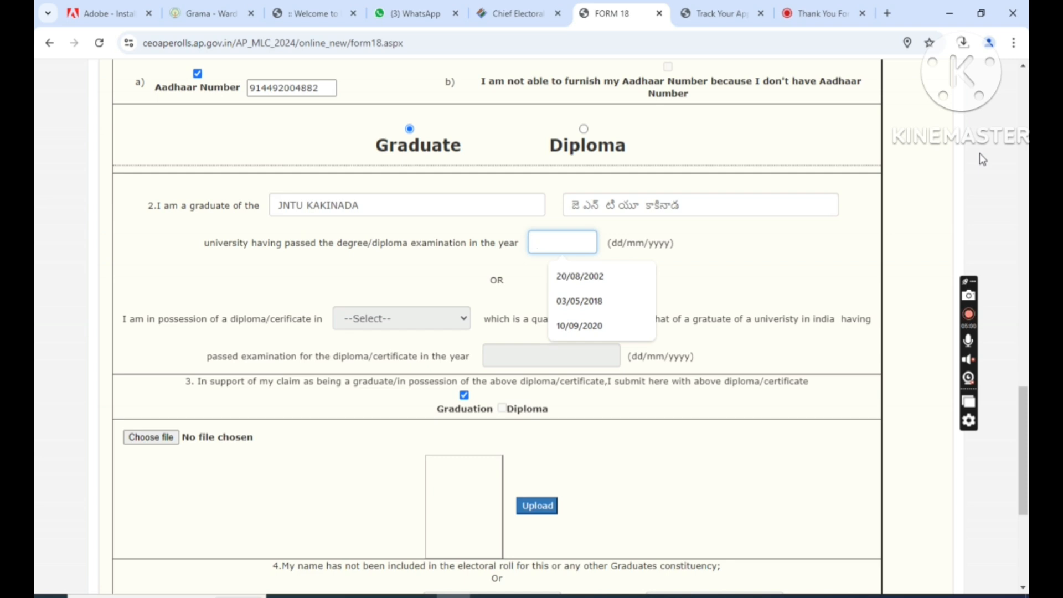
pyautogui.write('31')
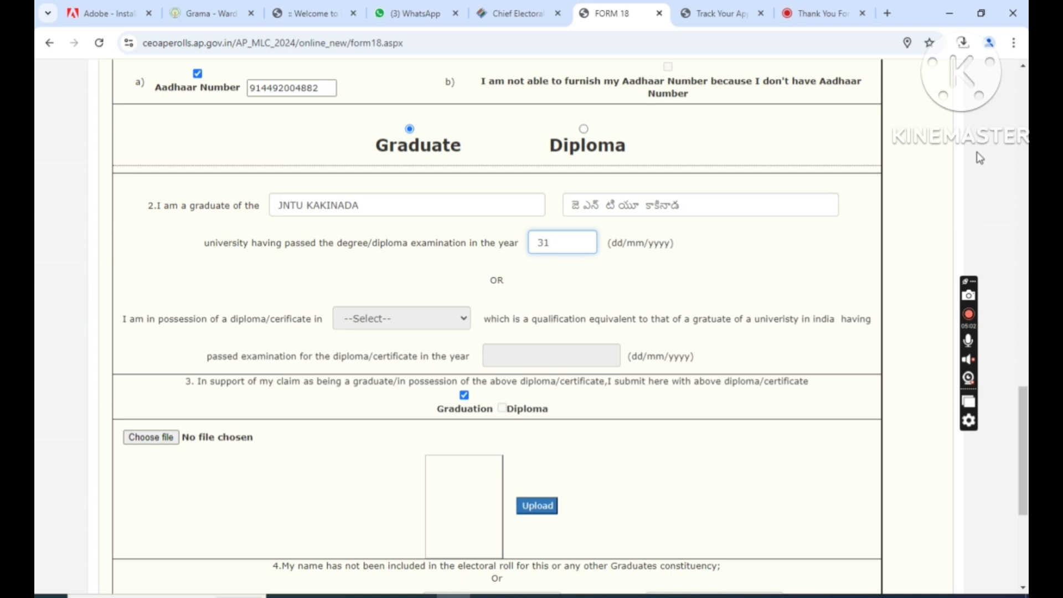
pyautogui.write('/03/')
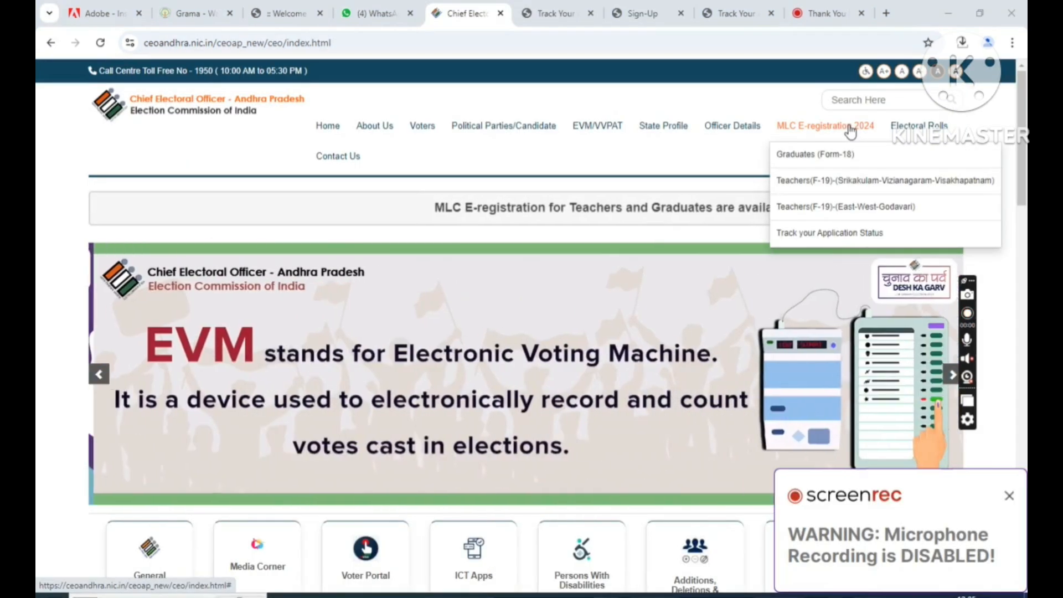
# Step: Search the Graduate application status by its saved application ID
pyautogui.click(847, 235)
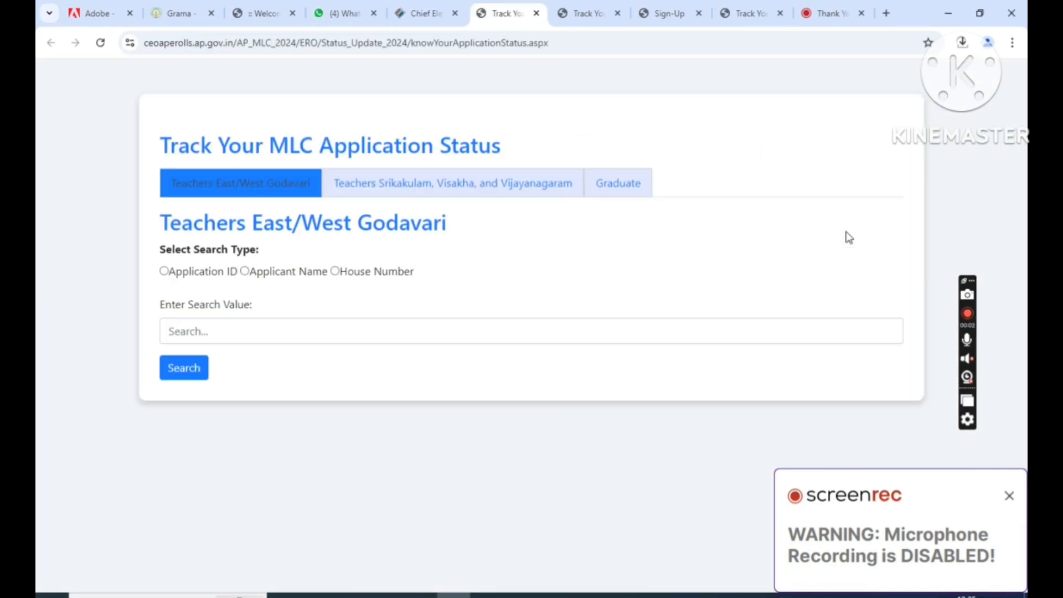
pyautogui.click(618, 186)
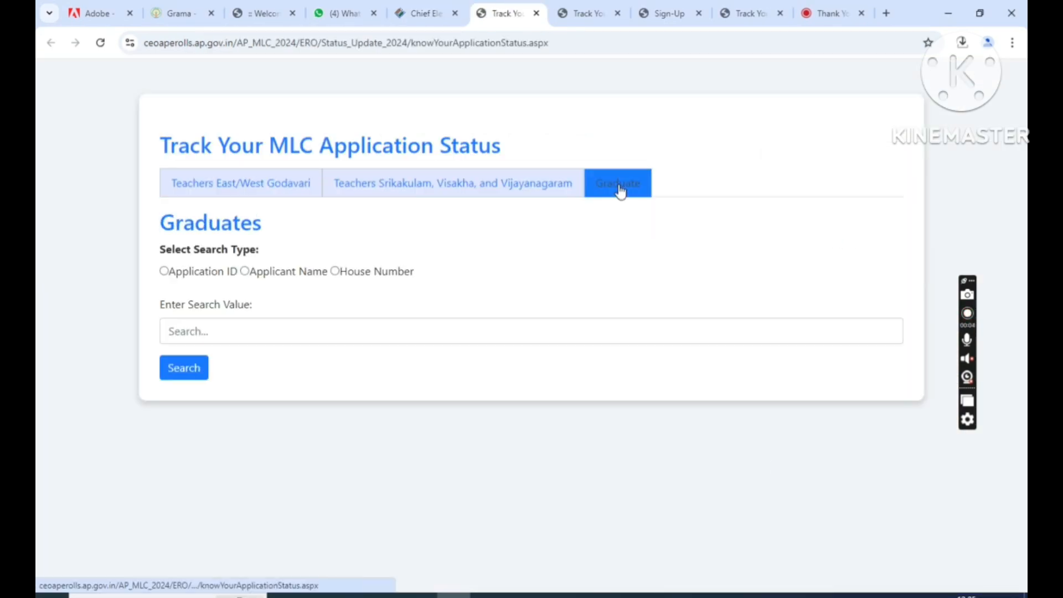
pyautogui.click(168, 272)
pyautogui.click(209, 332)
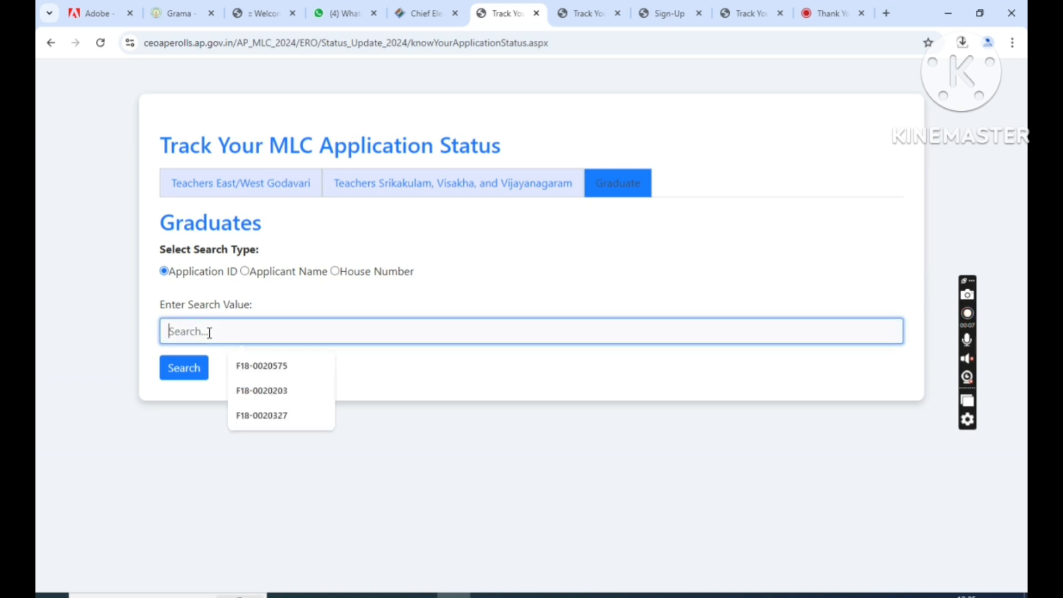
pyautogui.click(262, 365)
pyautogui.click(194, 373)
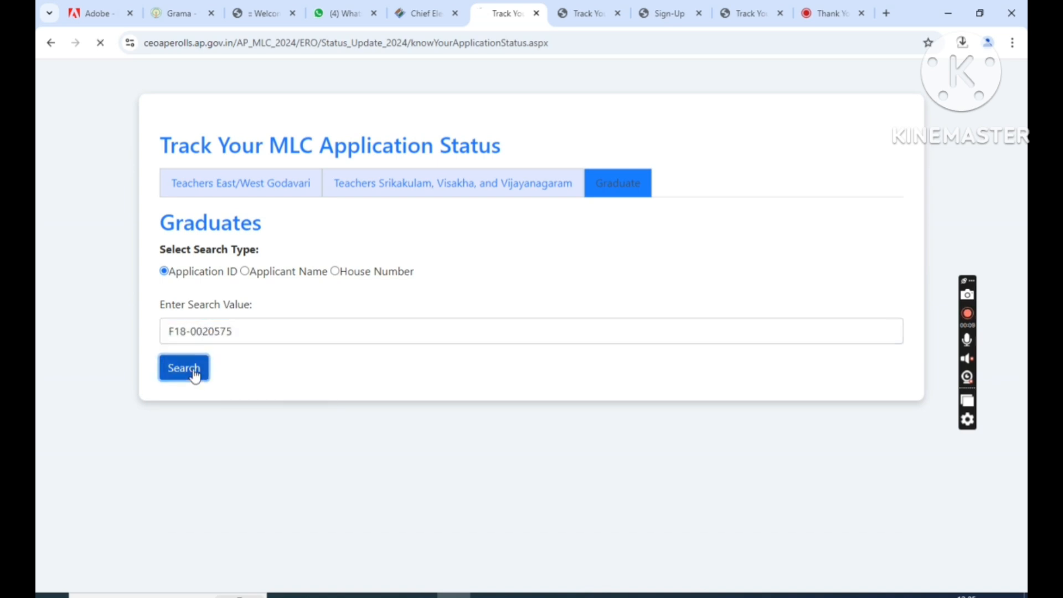